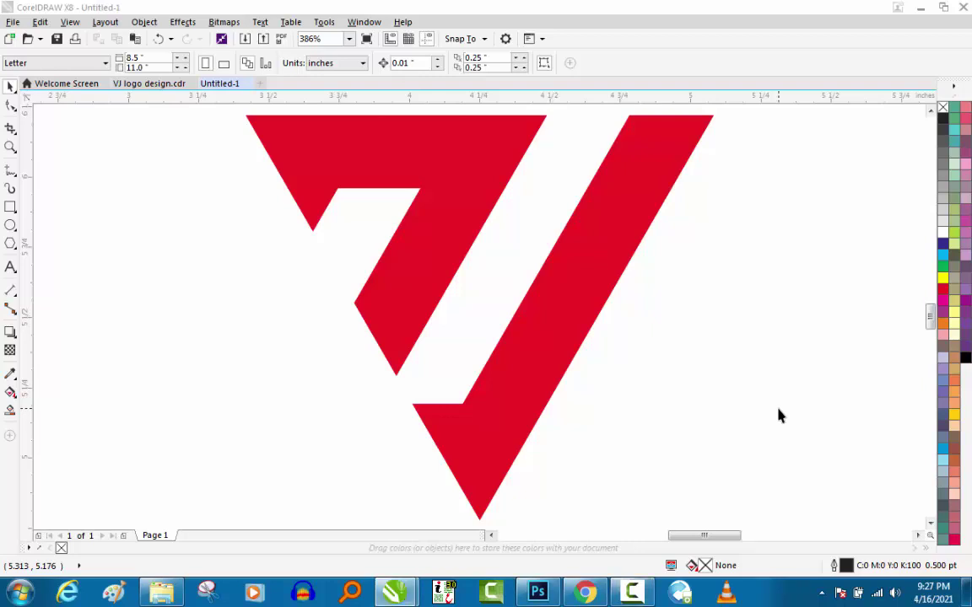
Step: Zoom in around the VJ logo and preview it full-screen
scroll(778, 415, down, 2)
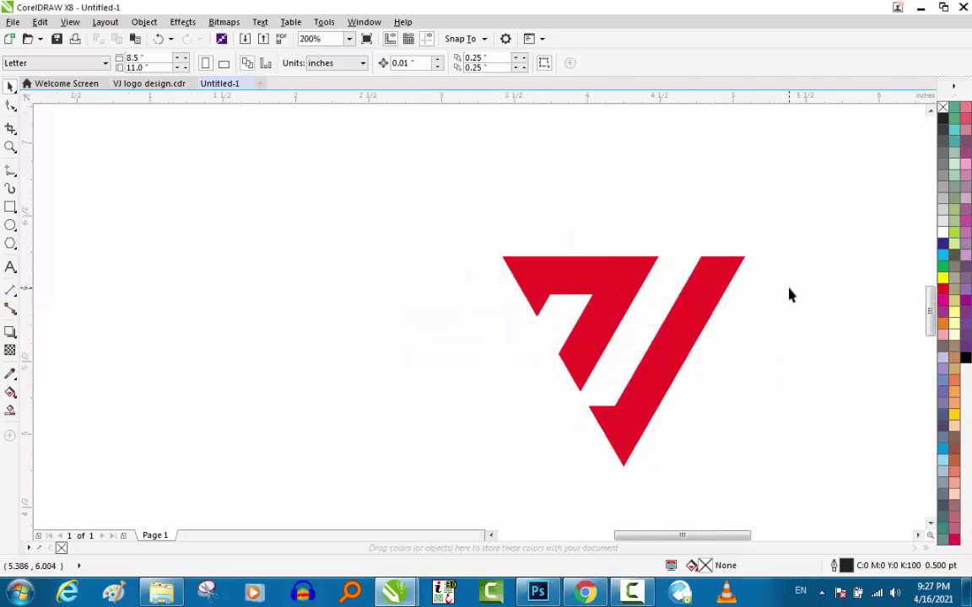
key(z)
drag(840, 193, 407, 512)
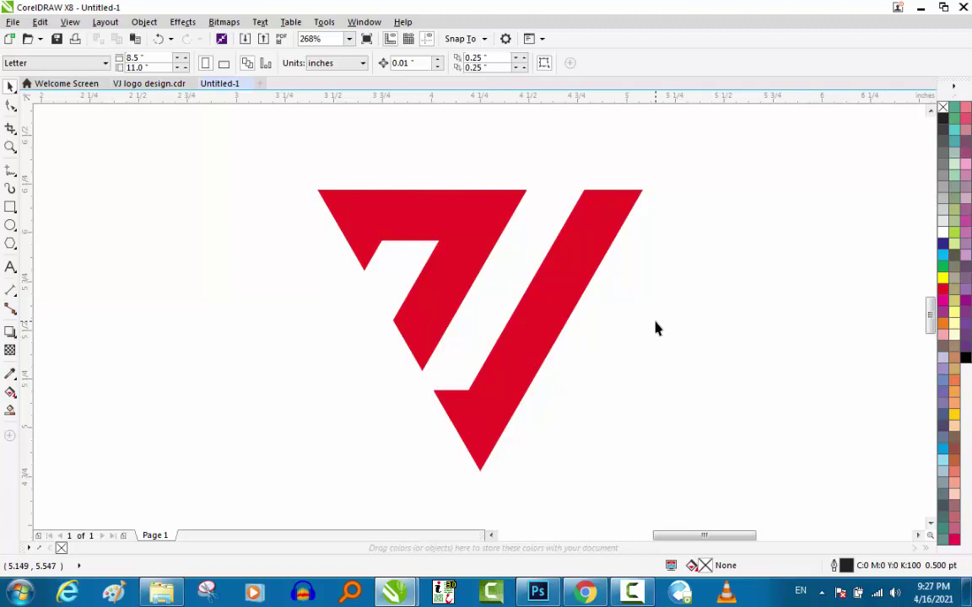
key(F9)
Step: Ungroup the logo's 14 pieces, weld them into one curve, fill black and remove the outline
click(590, 265)
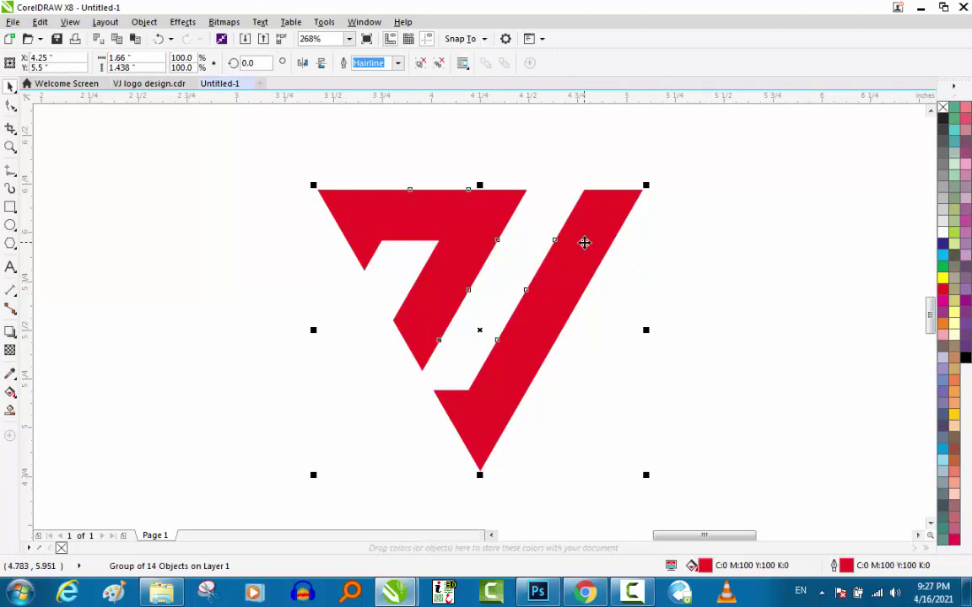
key(ctrl+u)
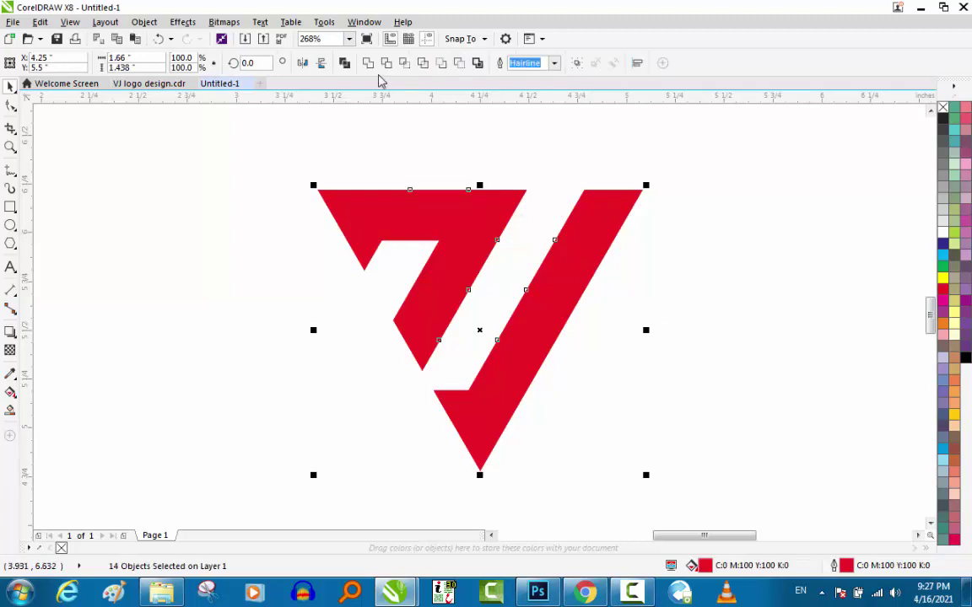
click(369, 64)
click(966, 358)
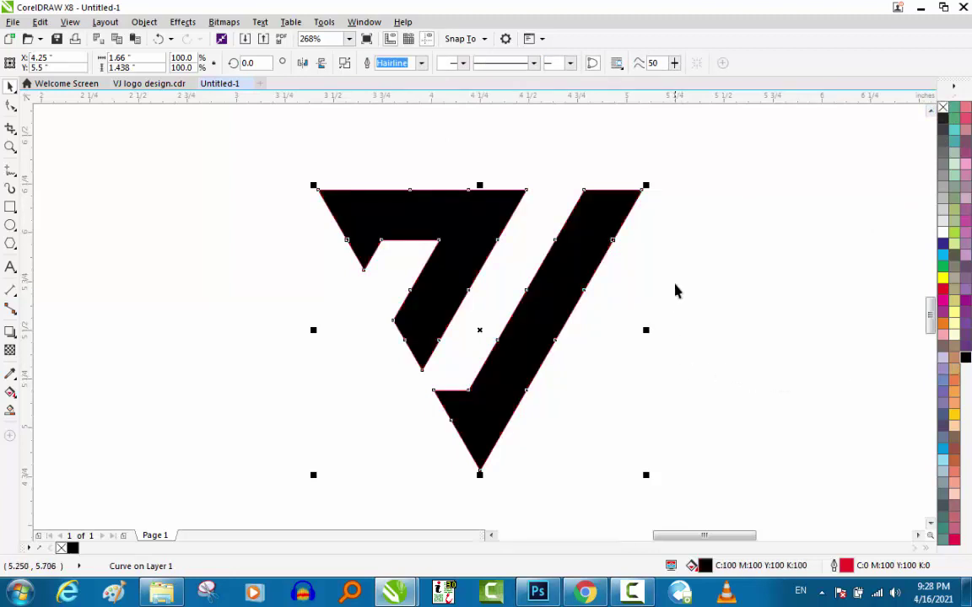
right_click(943, 109)
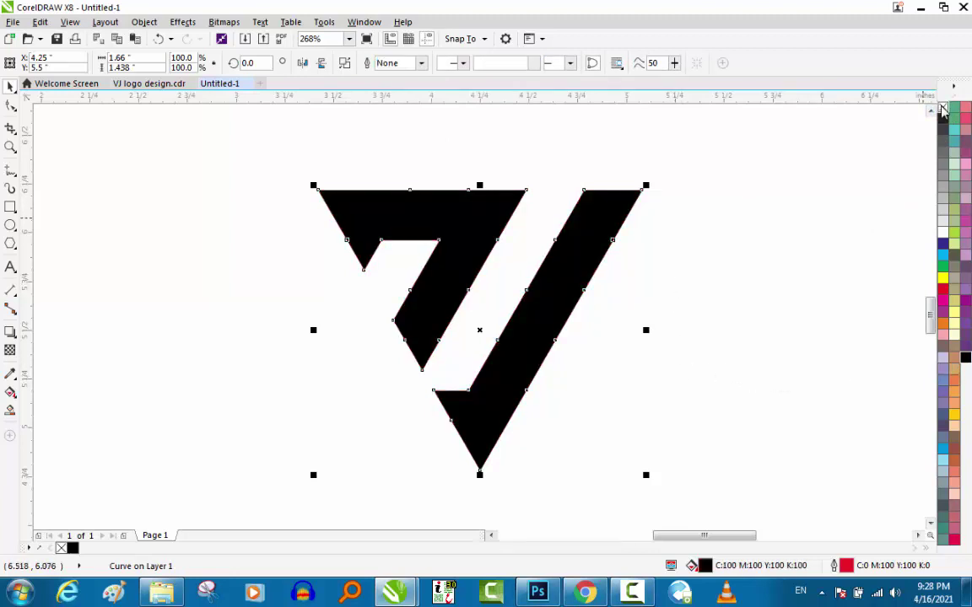
click(806, 238)
click(483, 217)
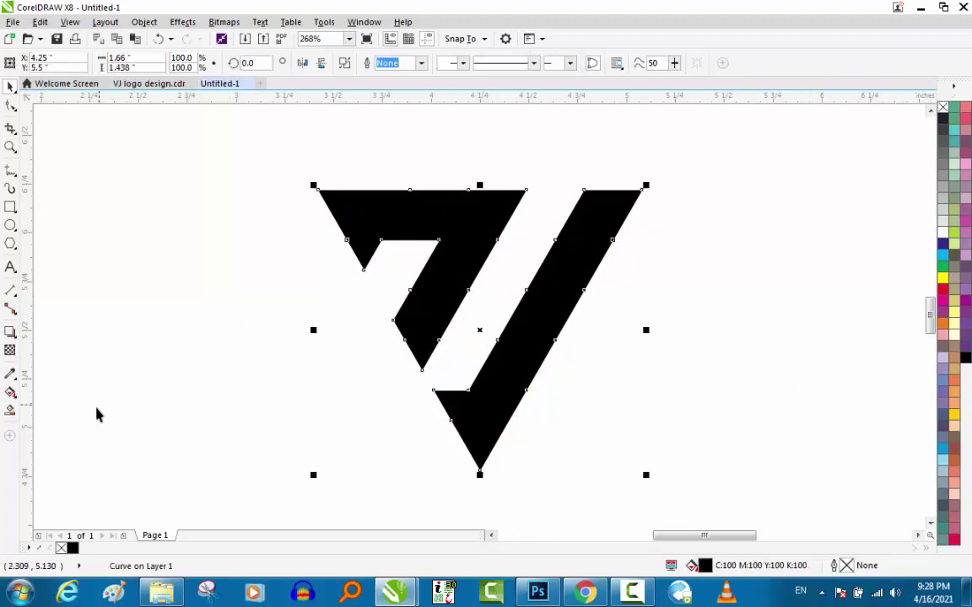
Step: Extrude the black logo and set the extrusion type so the back projects larger
click(9, 333)
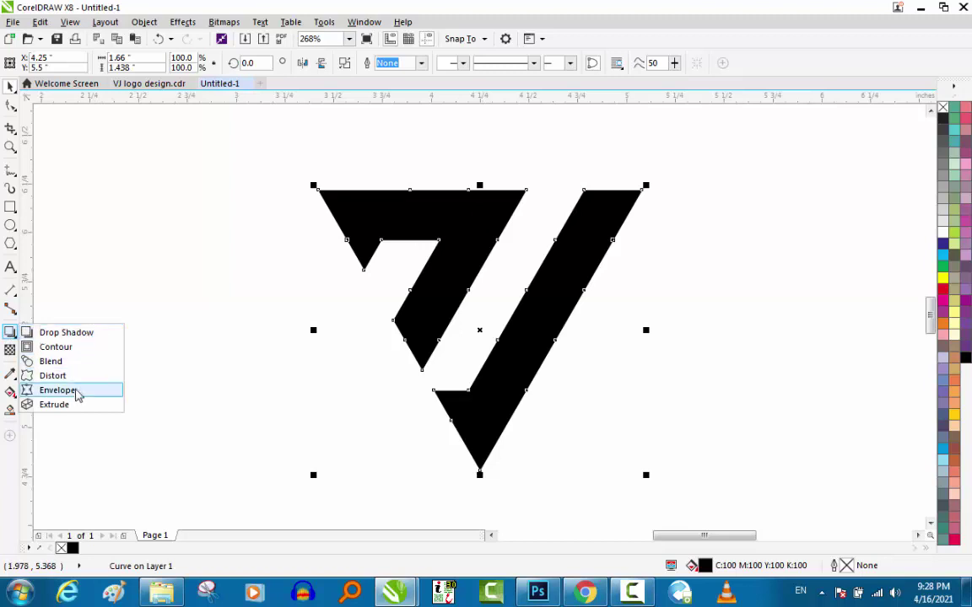
click(54, 405)
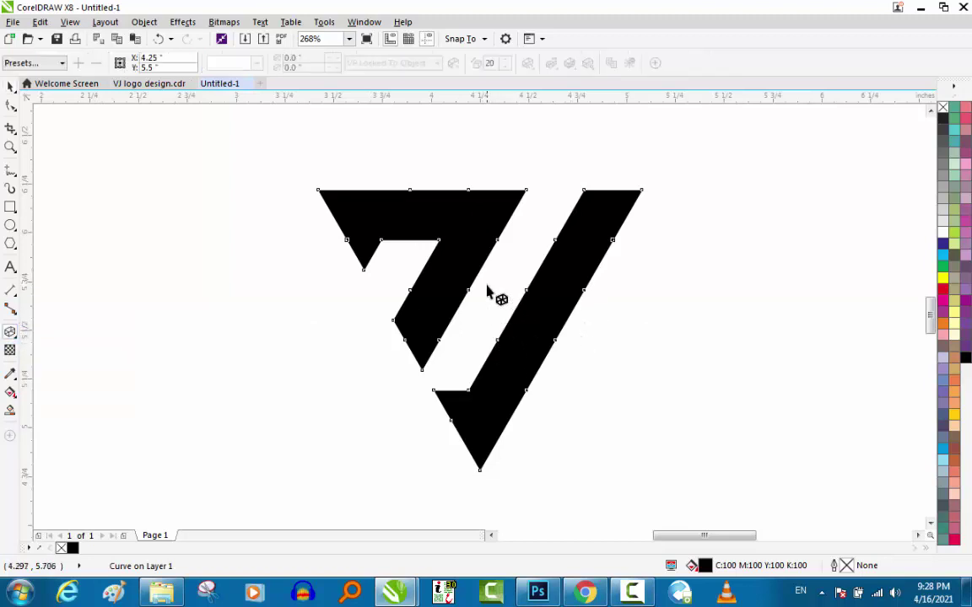
mouse_move(482, 266)
mouse_down()
mouse_move(492, 312)
mouse_move(480, 359)
mouse_up()
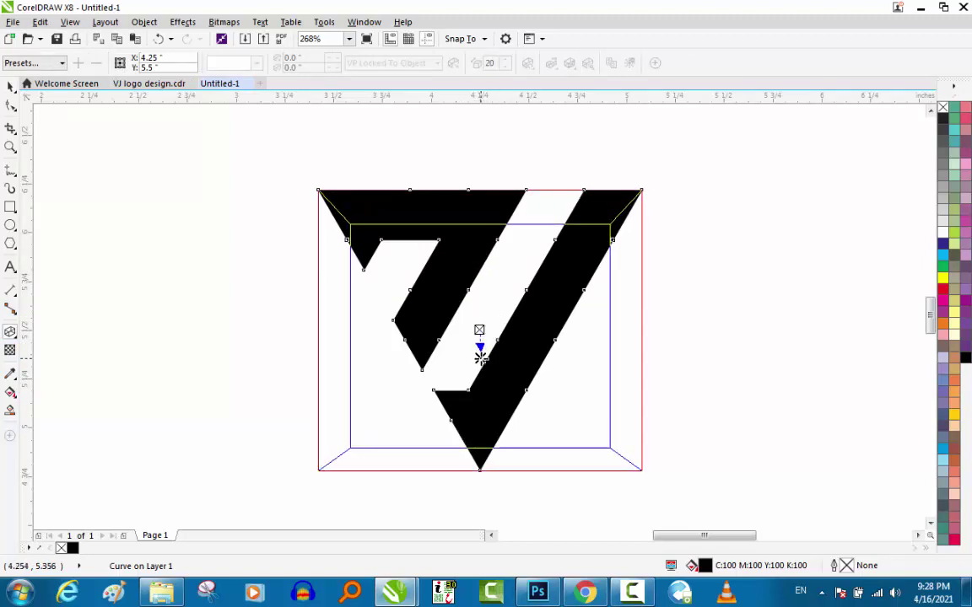
drag(480, 359, 478, 356)
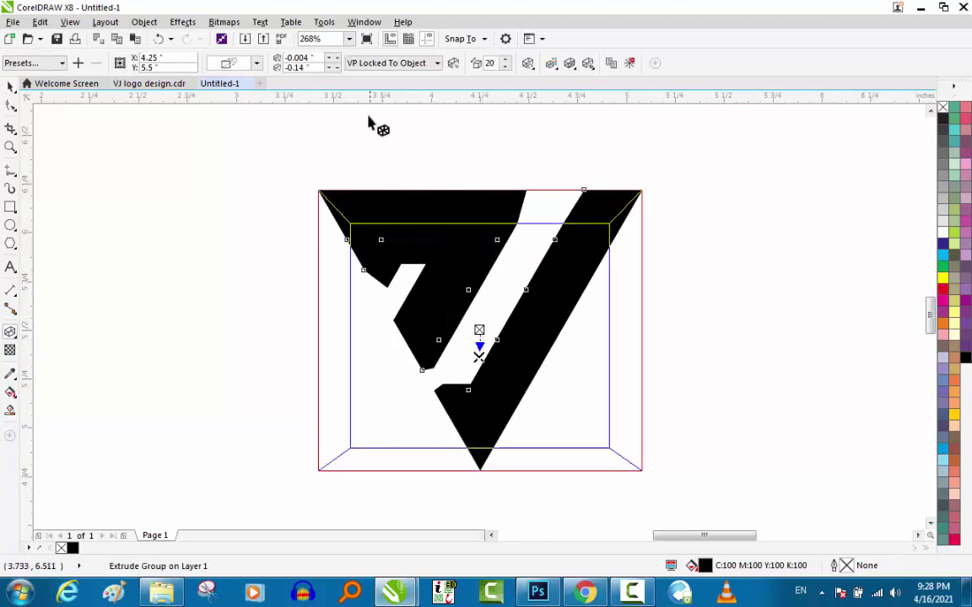
click(238, 68)
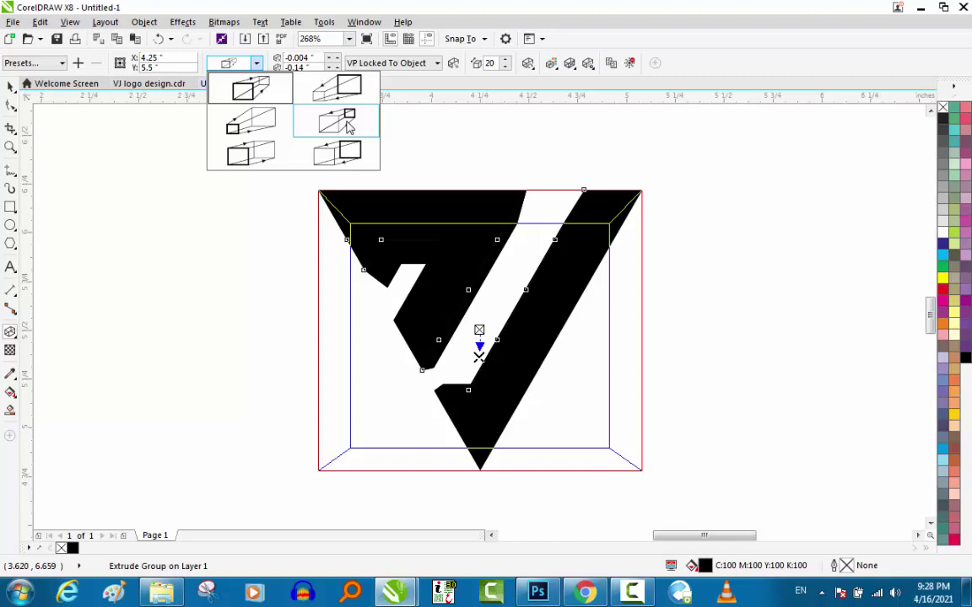
click(348, 125)
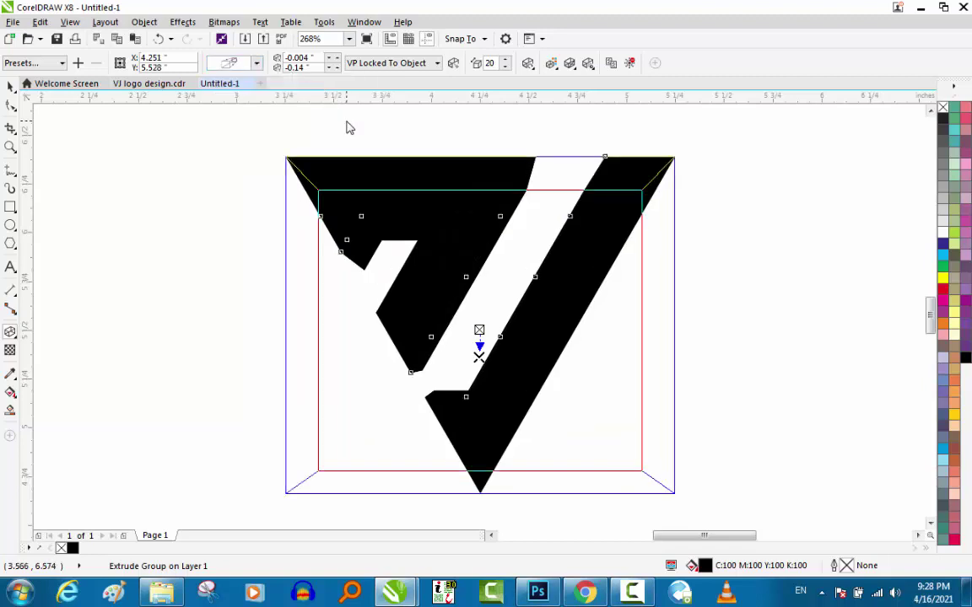
Step: Tilt the extrusion using the Extrude rotation widget on the property bar
click(528, 65)
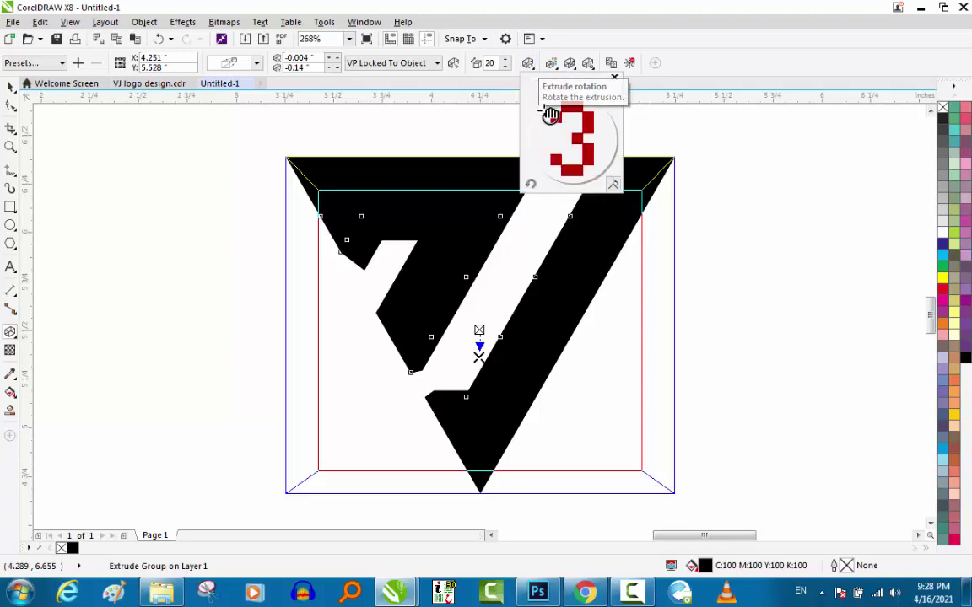
mouse_move(576, 119)
mouse_down()
mouse_move(568, 107)
mouse_move(586, 130)
mouse_up()
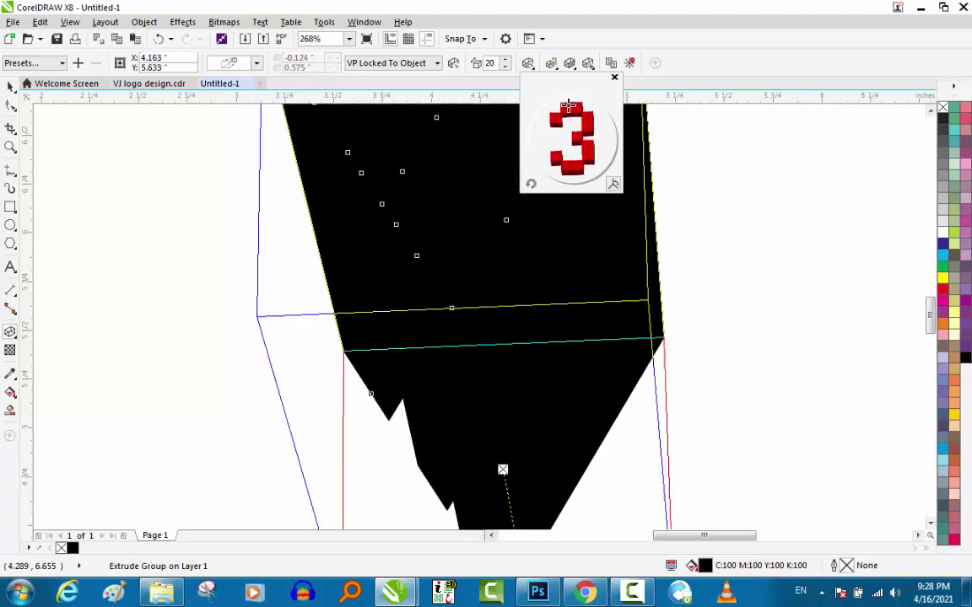
scroll(526, 296, down, 3)
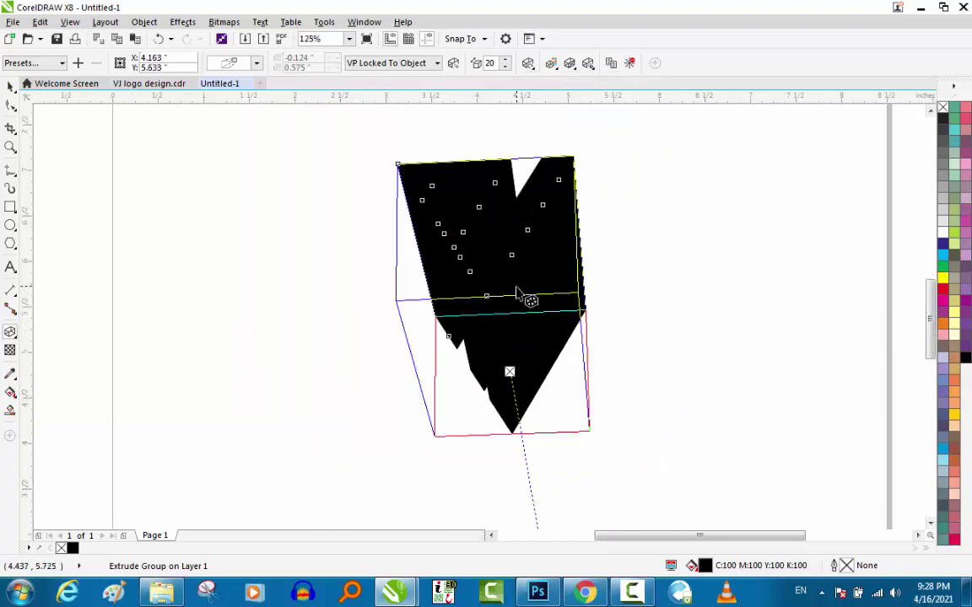
Step: Freely rotate the extruded logo inside its rotation circle to a new 3D angle
click(509, 347)
drag(505, 207, 512, 205)
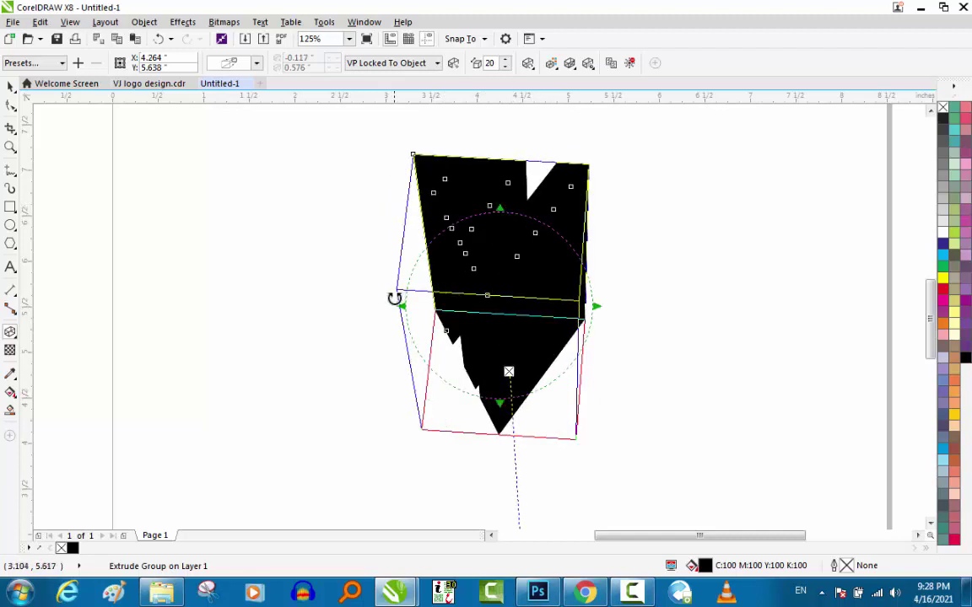
mouse_move(394, 297)
mouse_down()
mouse_move(401, 317)
mouse_move(523, 239)
mouse_move(495, 391)
mouse_move(493, 377)
mouse_move(587, 289)
mouse_up()
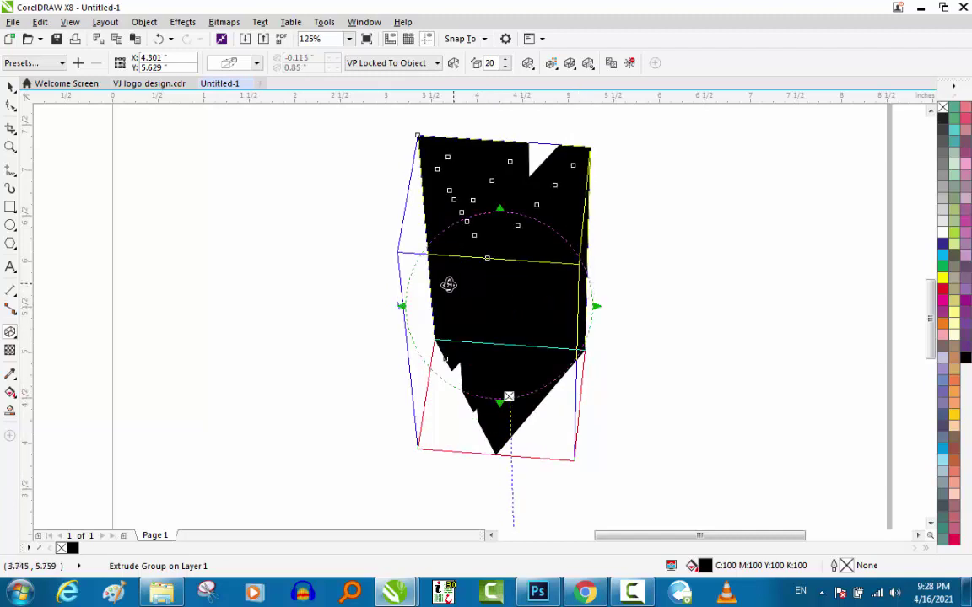
drag(399, 308, 397, 310)
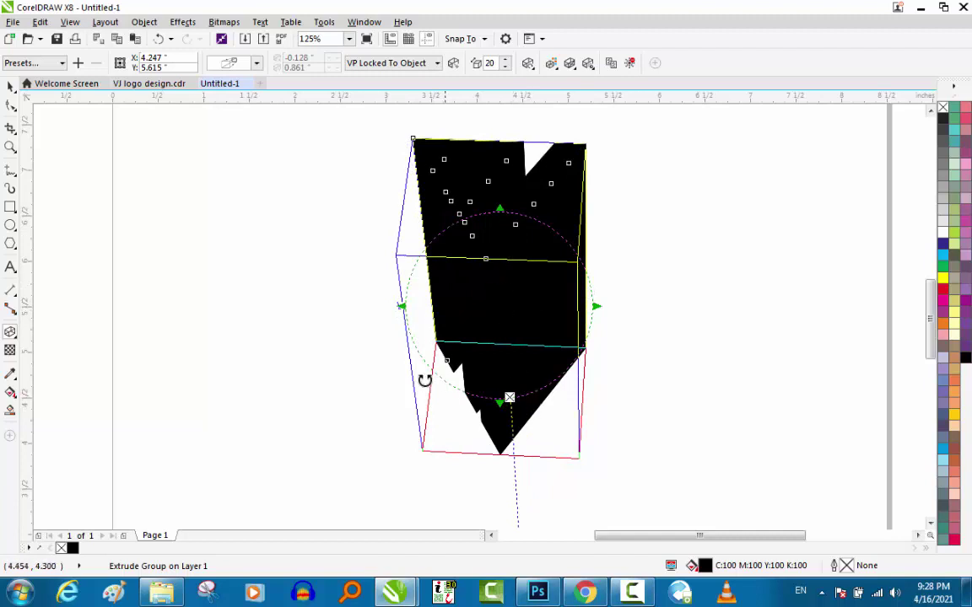
scroll(449, 169, down, 1)
drag(427, 239, 422, 243)
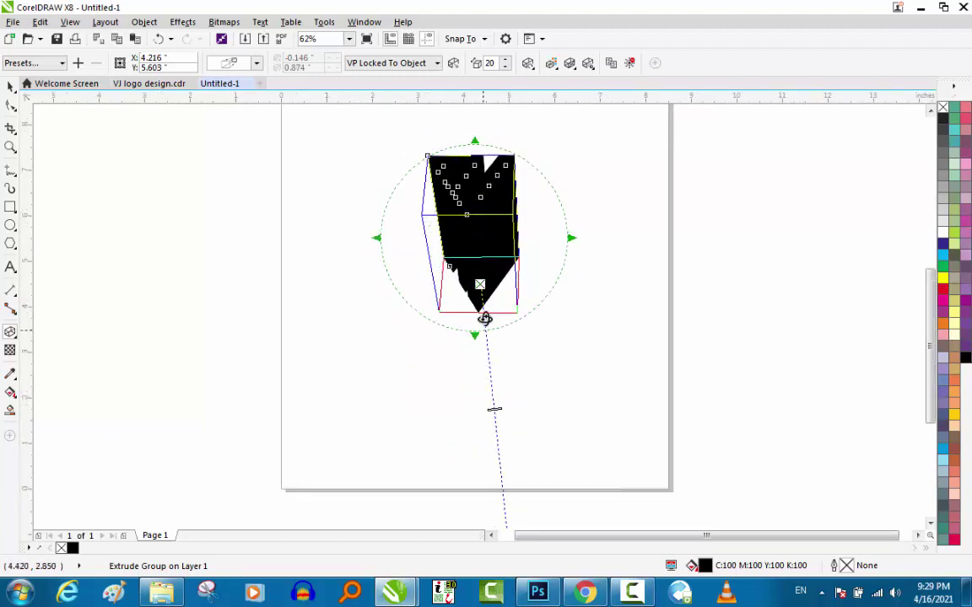
drag(497, 408, 492, 392)
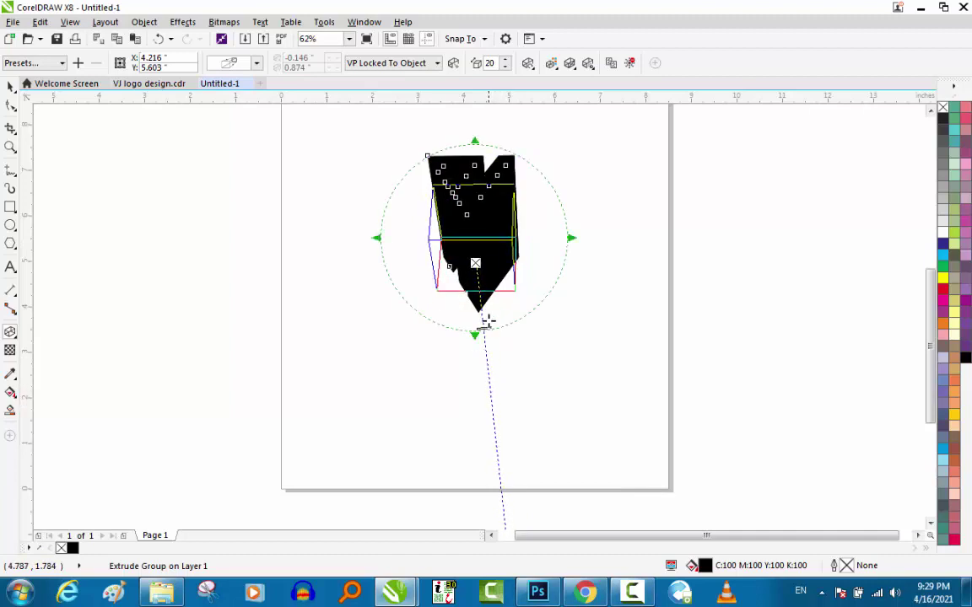
Step: Rotate the extrusion so the VJ front faces forward with its depth tilted slightly back
scroll(483, 275, up, 1)
scroll(482, 275, up, 2)
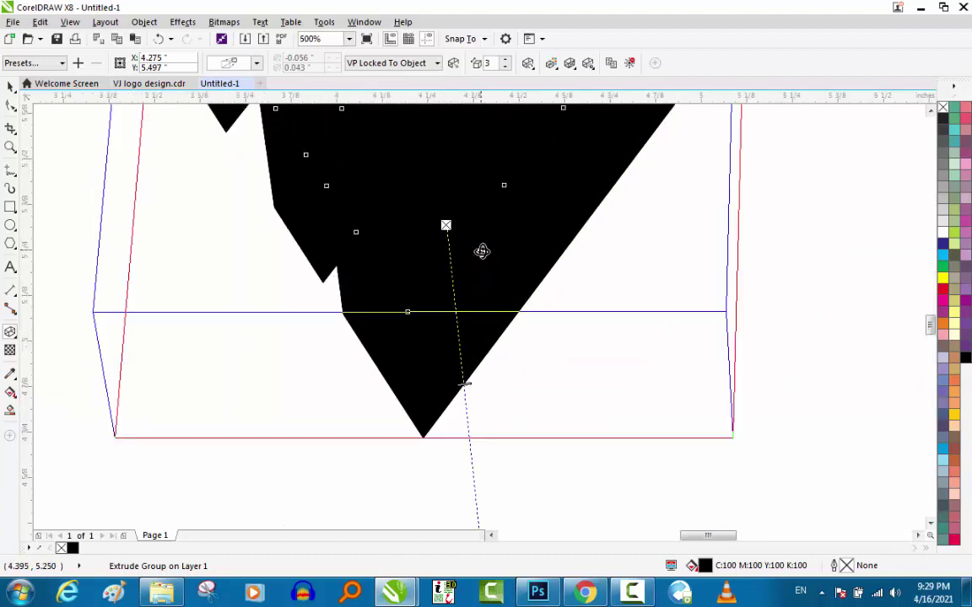
scroll(481, 276, down, 2)
drag(480, 276, 474, 250)
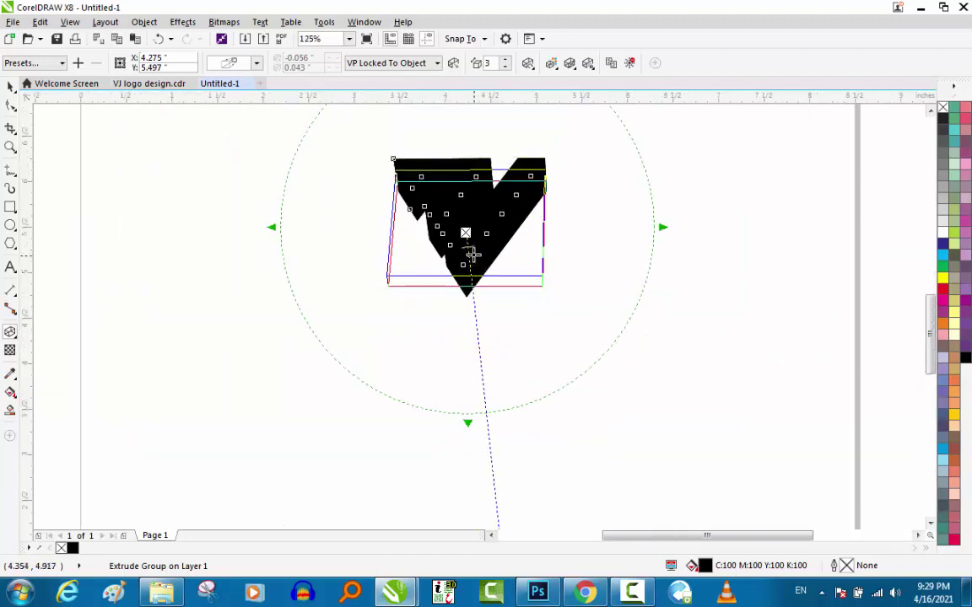
scroll(474, 234, up, 2)
scroll(473, 235, down, 2)
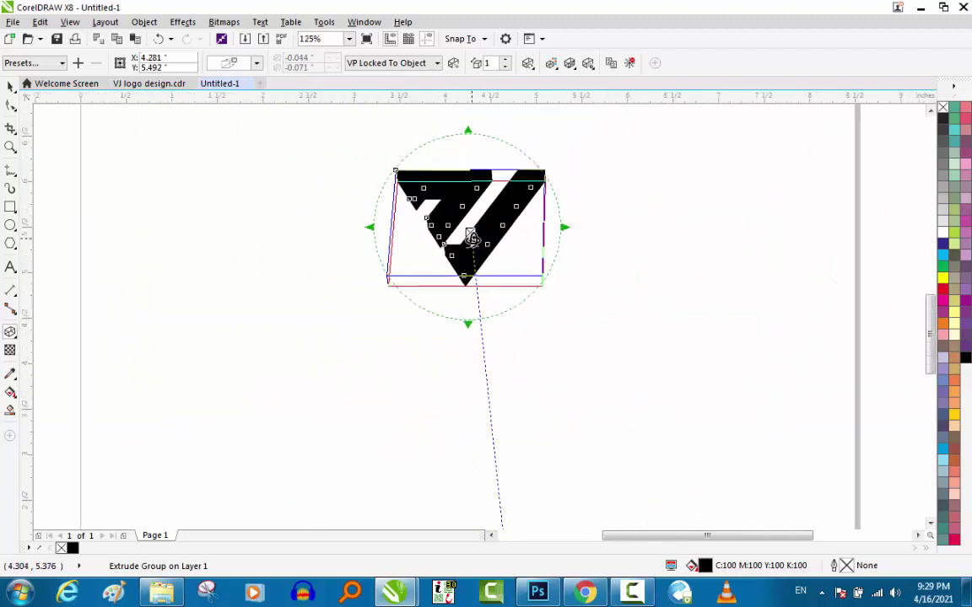
scroll(472, 187, up, 1)
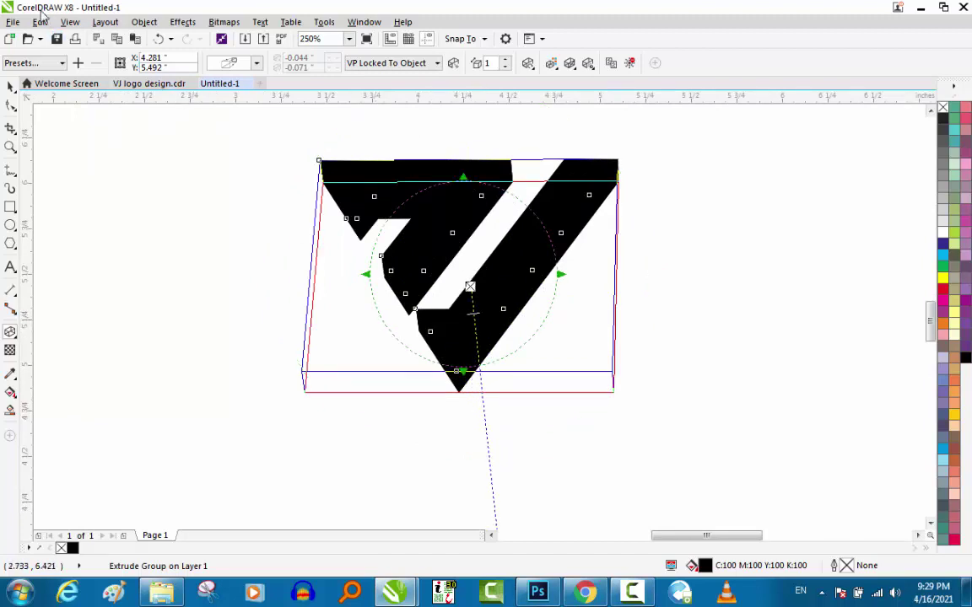
Step: In wireframe view, rotate the extrusion so its depth shows along the lower and left edges
click(70, 25)
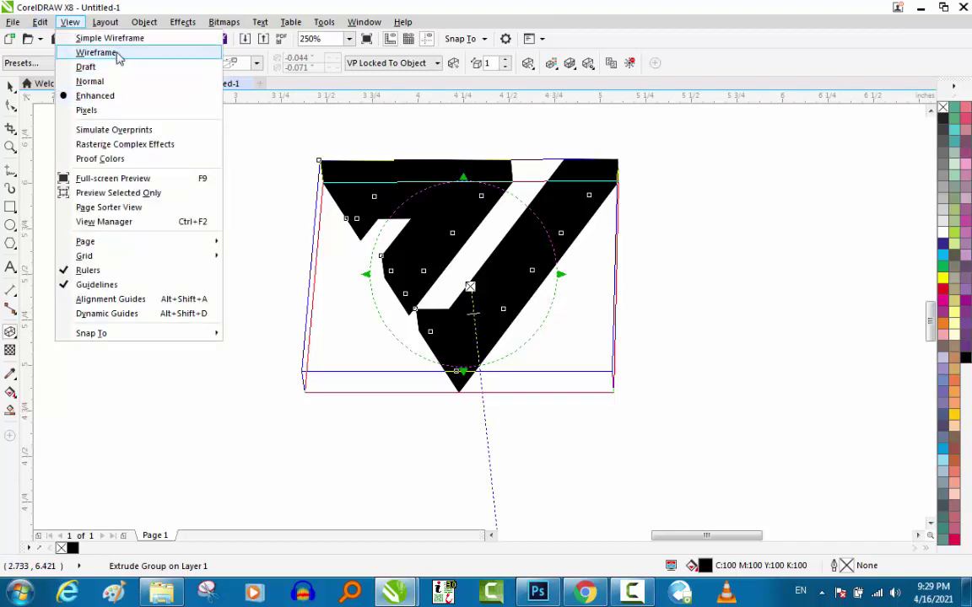
click(97, 53)
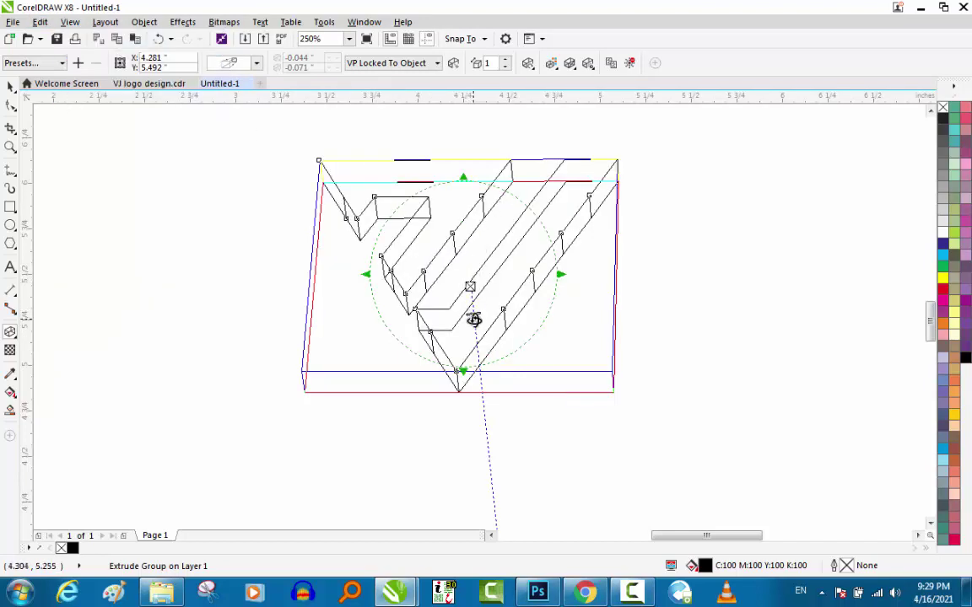
click(527, 62)
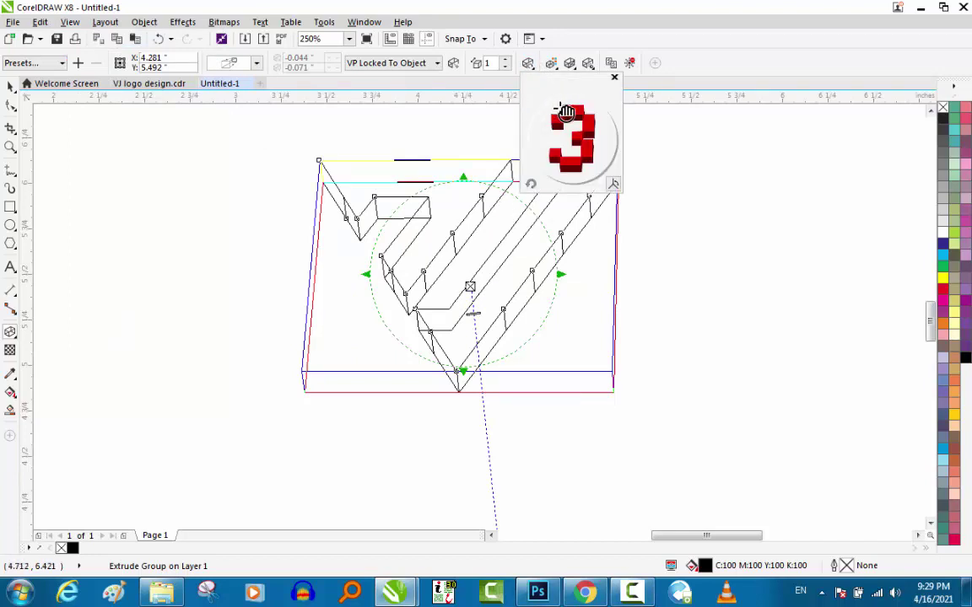
mouse_move(585, 114)
mouse_down()
mouse_move(576, 108)
mouse_move(591, 121)
mouse_up()
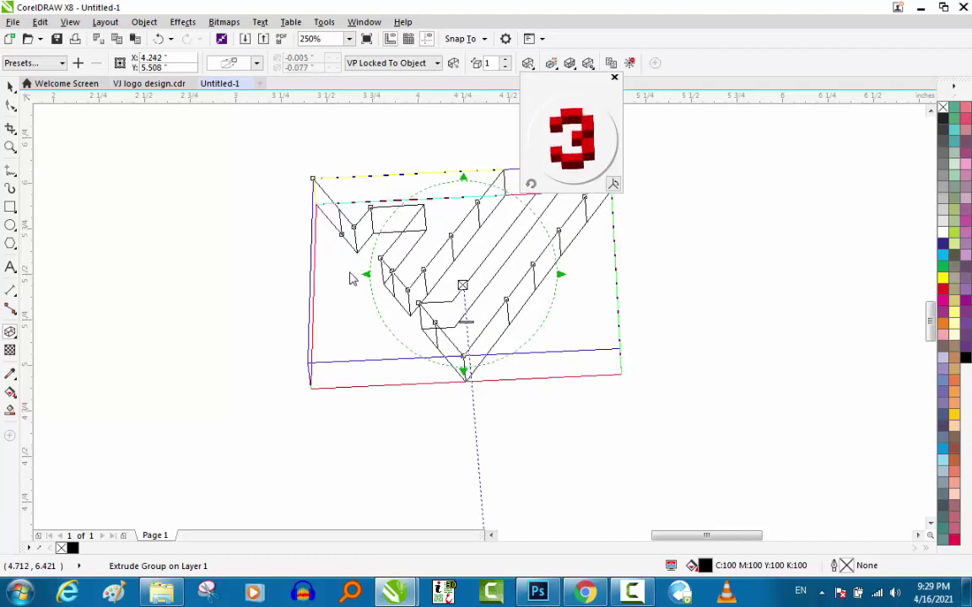
mouse_move(368, 279)
mouse_down()
mouse_move(371, 263)
mouse_move(371, 278)
mouse_up()
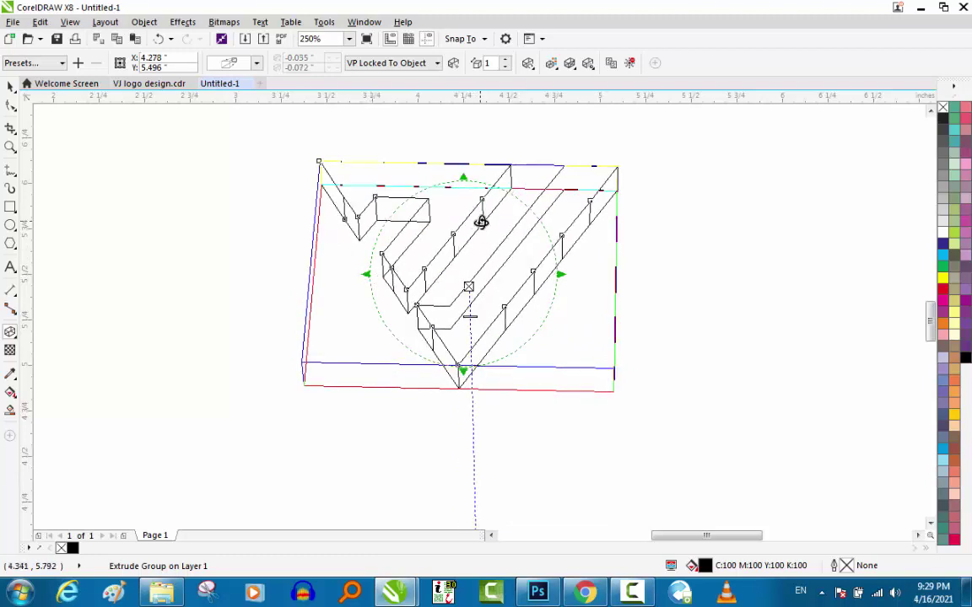
drag(482, 220, 481, 211)
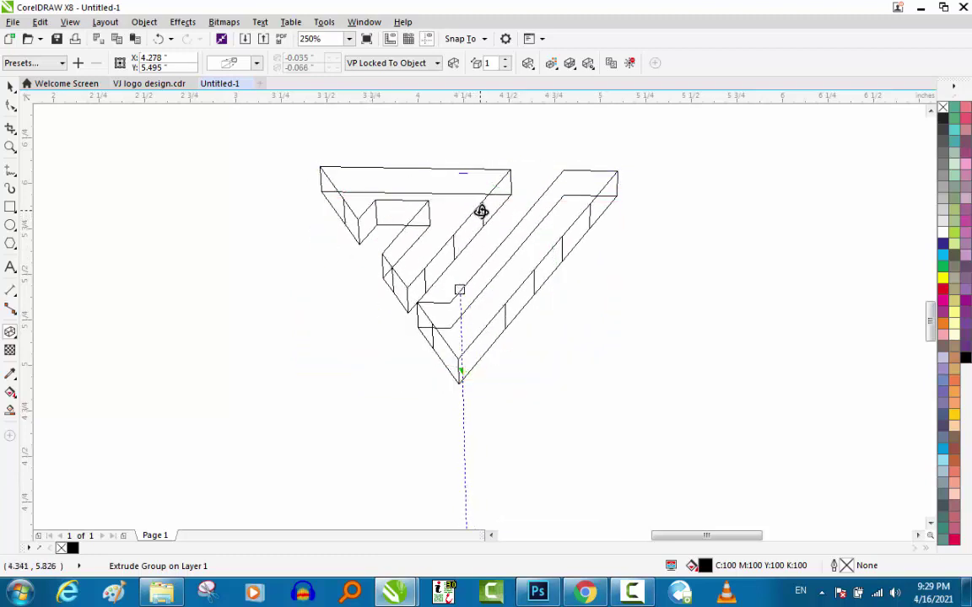
Step: Switch the view to Enhanced so the logo shows solid black, then select it
click(593, 452)
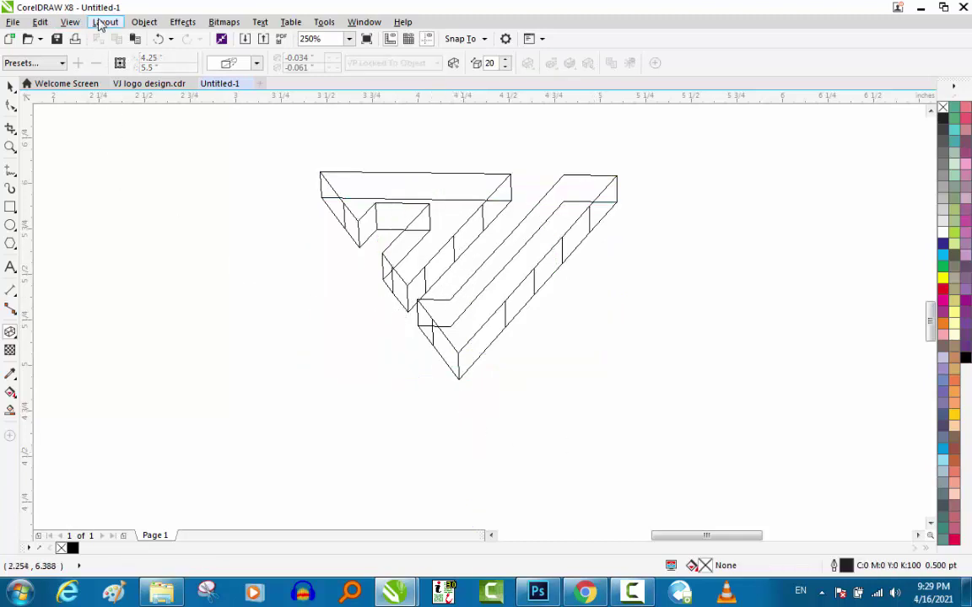
click(70, 22)
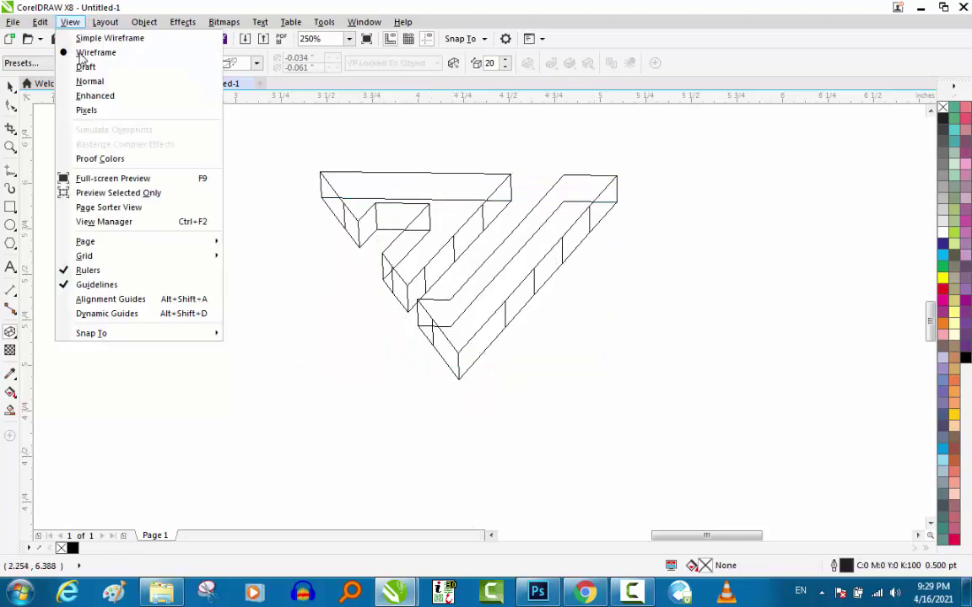
click(99, 96)
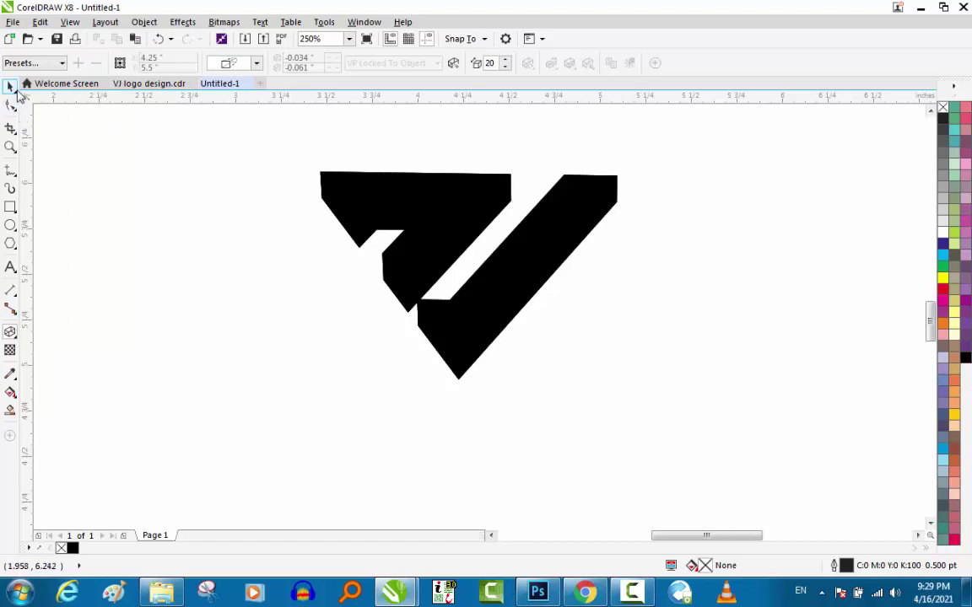
click(10, 86)
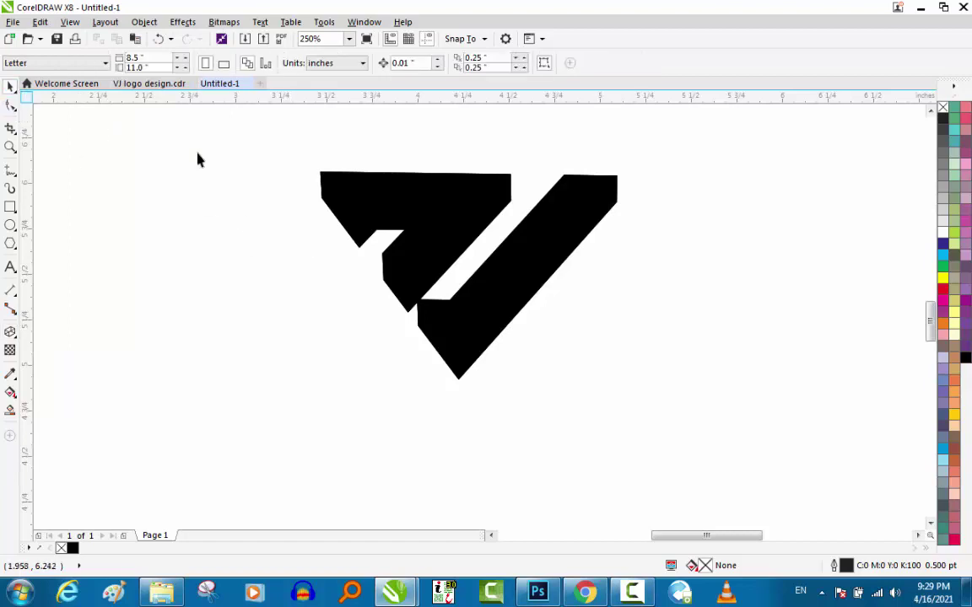
click(466, 246)
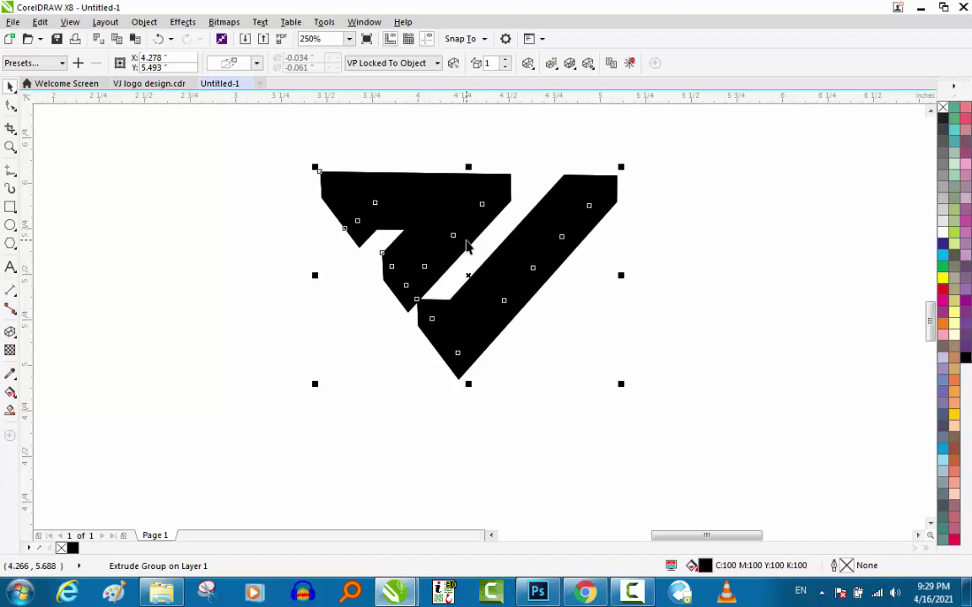
right_click(466, 241)
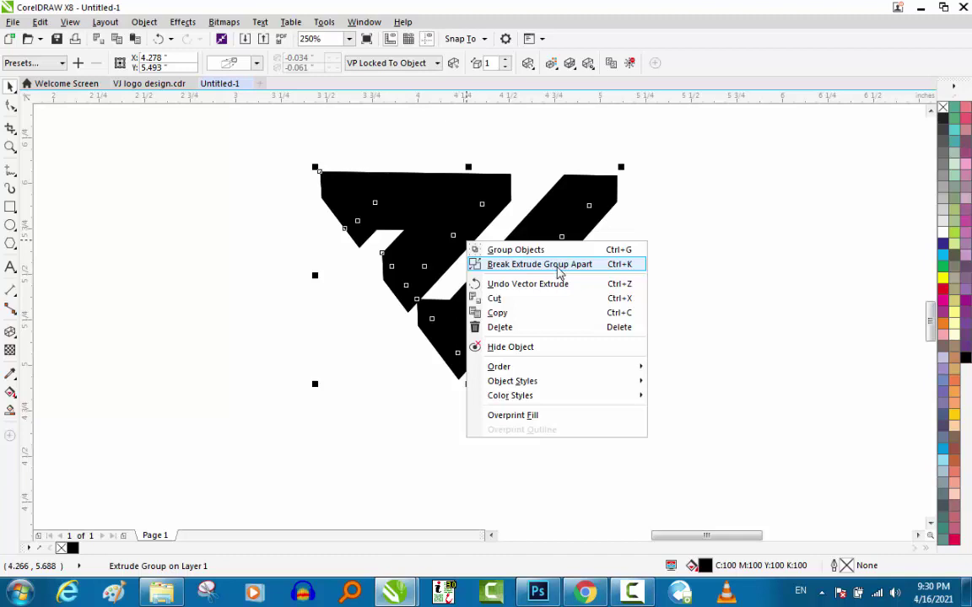
Step: Break the extrusion apart, then move the side-face group aside to check and undo
click(557, 264)
click(705, 271)
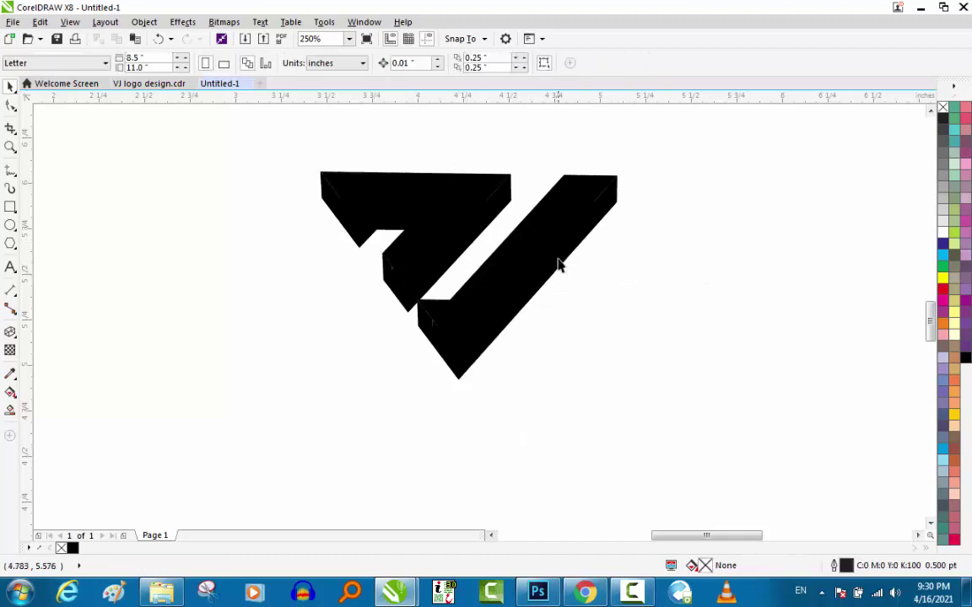
click(557, 264)
drag(458, 235, 192, 255)
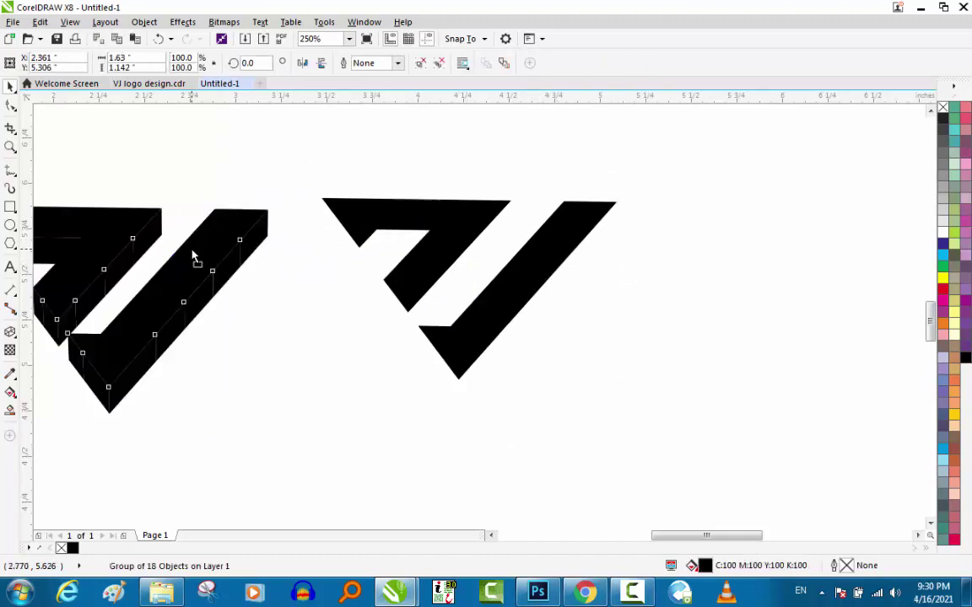
key(ctrl+z)
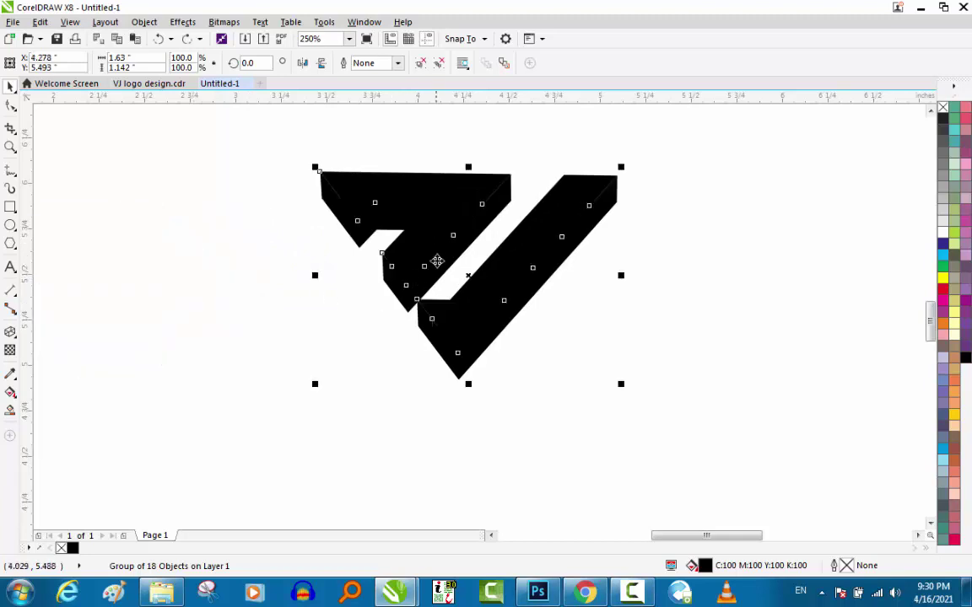
Step: Select a single small side facet inside the 18-object side-face group
click(431, 249)
key(Escape)
click(431, 249)
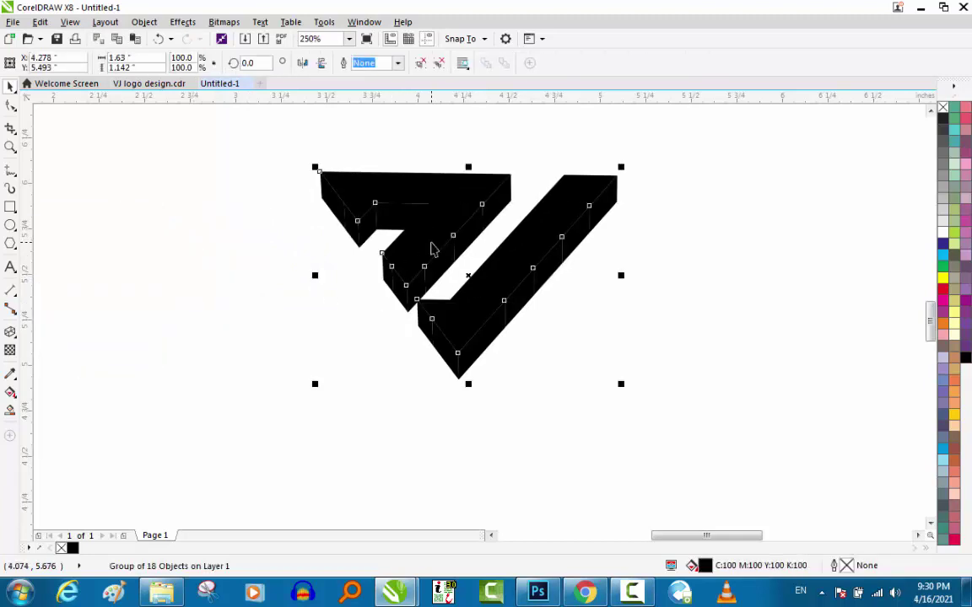
key(Escape)
click(454, 263)
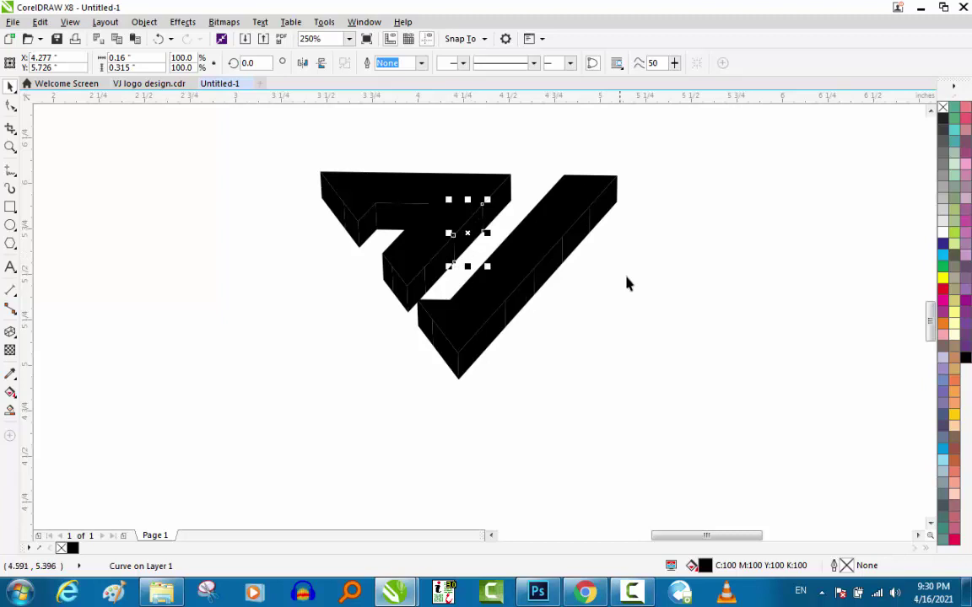
Step: Zoom in and weld the right bar's five diagonal edge facets into one side face
key(z)
drag(660, 161, 288, 376)
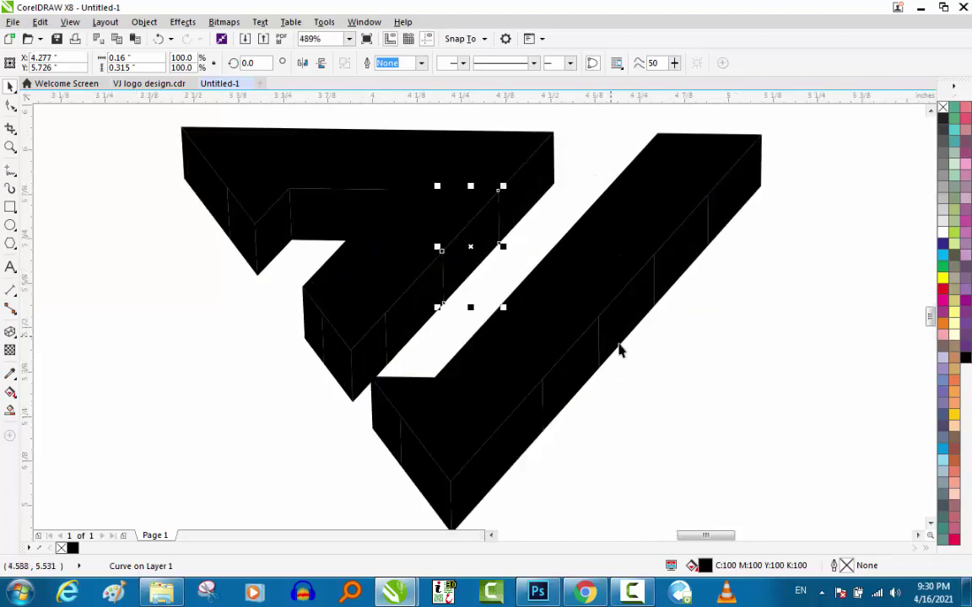
key(space)
click(737, 206)
shift+click(654, 278)
shift+click(598, 342)
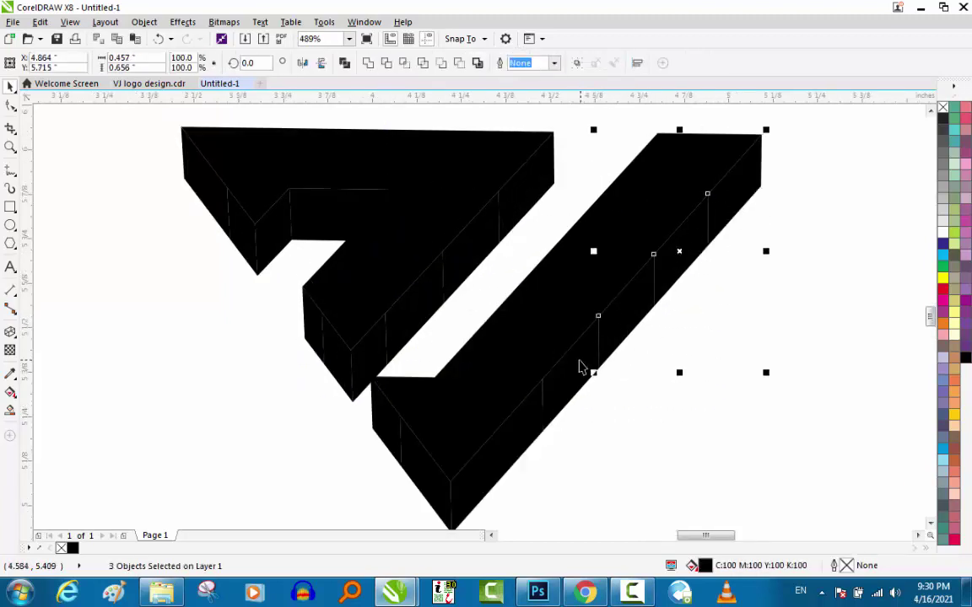
shift+click(541, 403)
shift+click(444, 274)
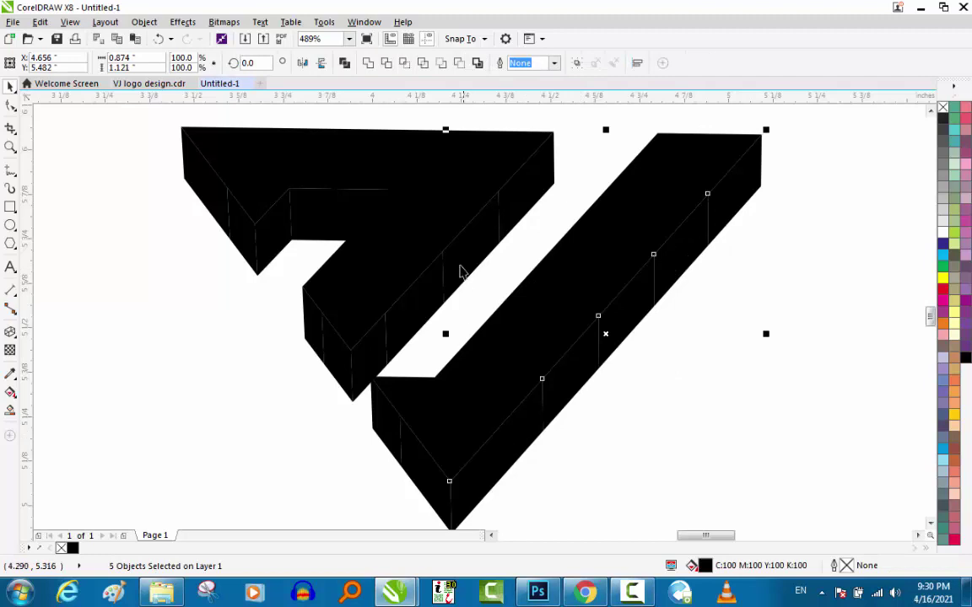
click(369, 63)
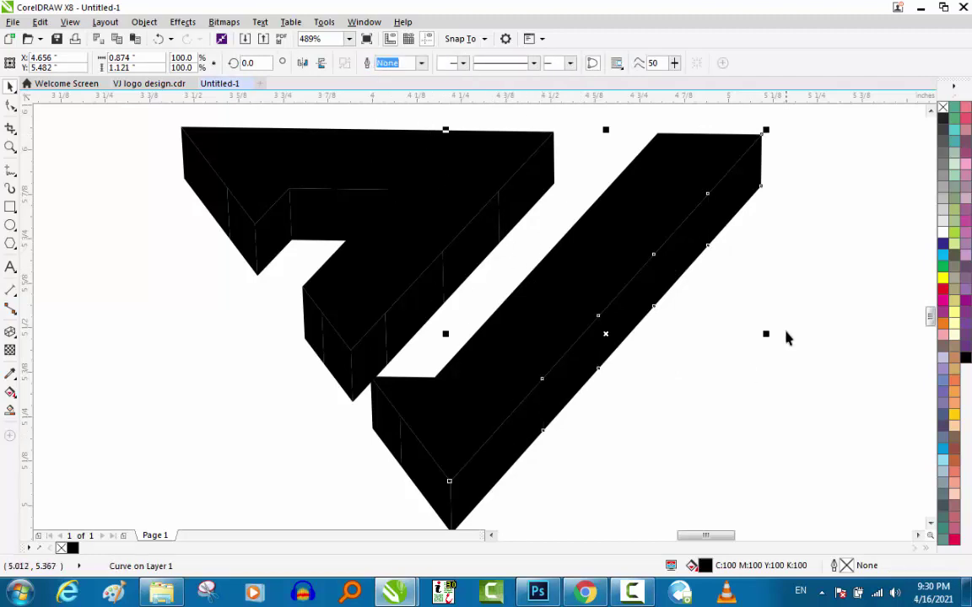
Step: Weld the two facets at the right bar's lower-left end together
click(633, 380)
click(401, 451)
shift+click(374, 415)
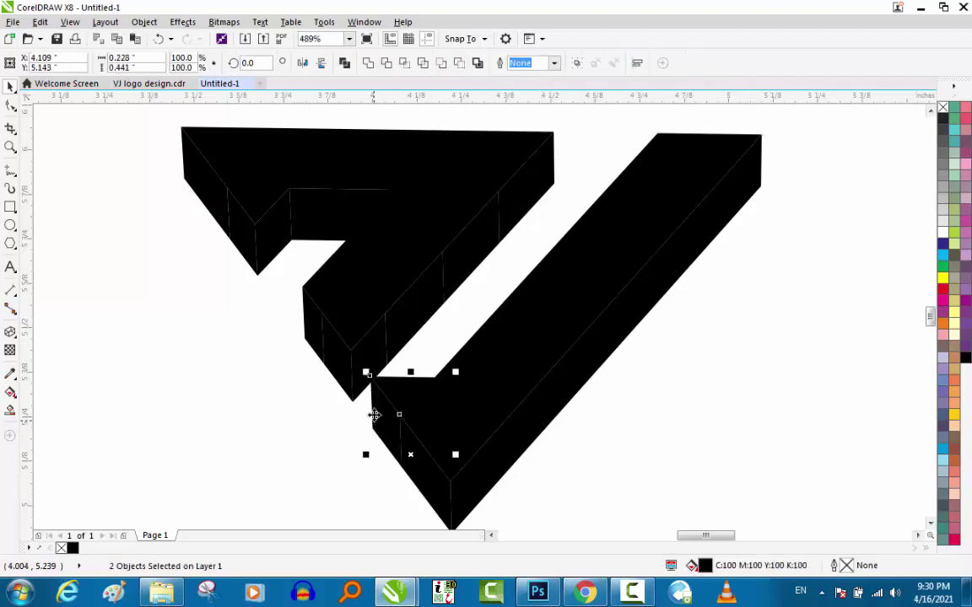
click(369, 63)
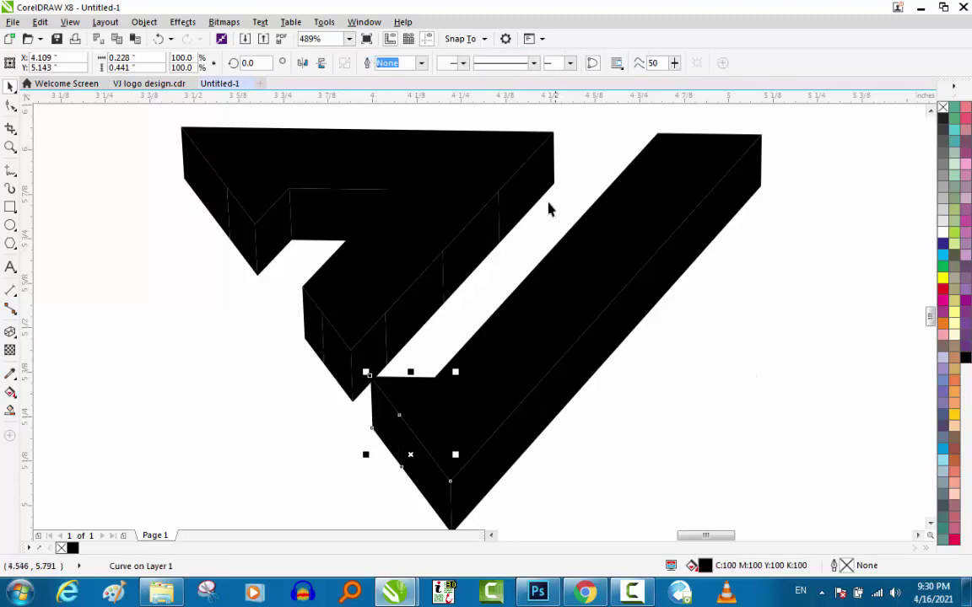
Step: Combine the middle bar's four side facets into one face
click(505, 208)
shift+click(440, 280)
shift+click(380, 368)
shift+click(367, 267)
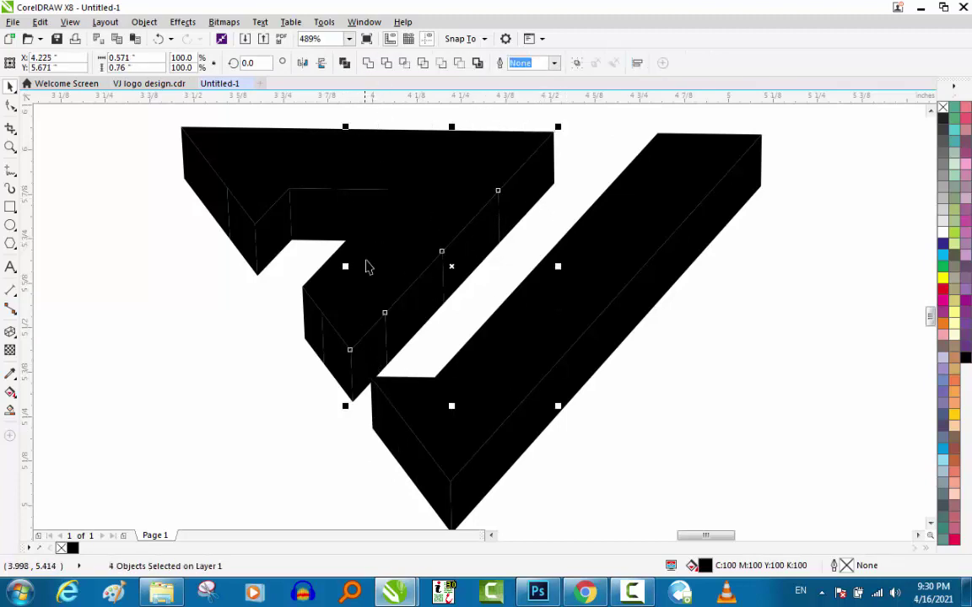
click(344, 62)
Step: Combine the left piece's two thin facets, then select the right bar's long side face
click(294, 275)
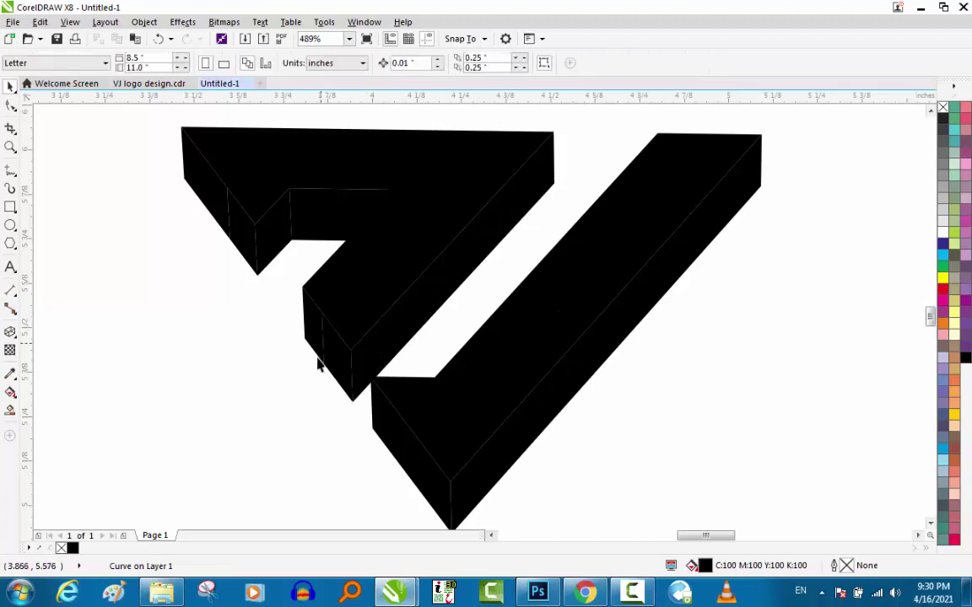
click(324, 361)
shift+click(310, 325)
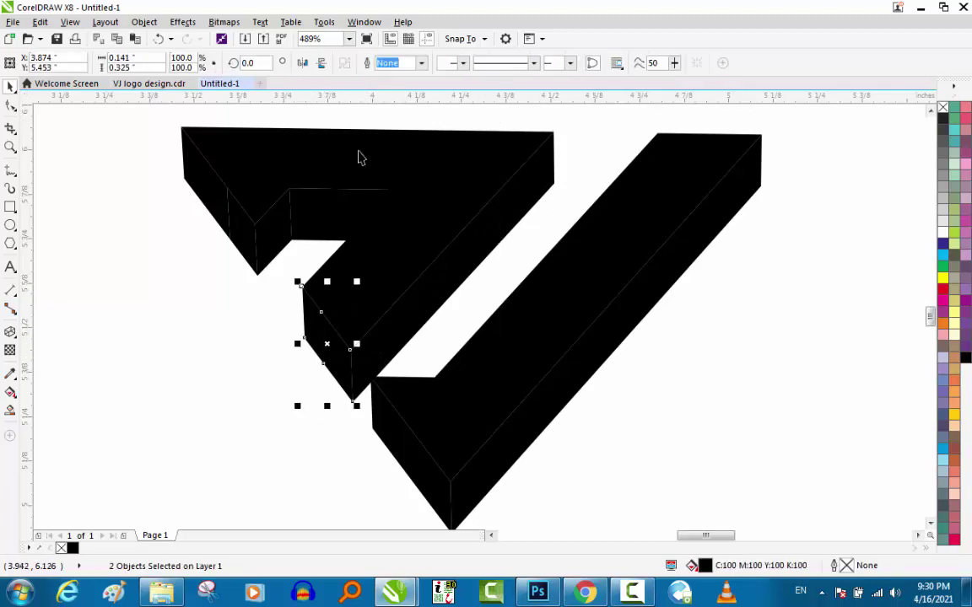
key(Escape)
click(344, 219)
click(219, 207)
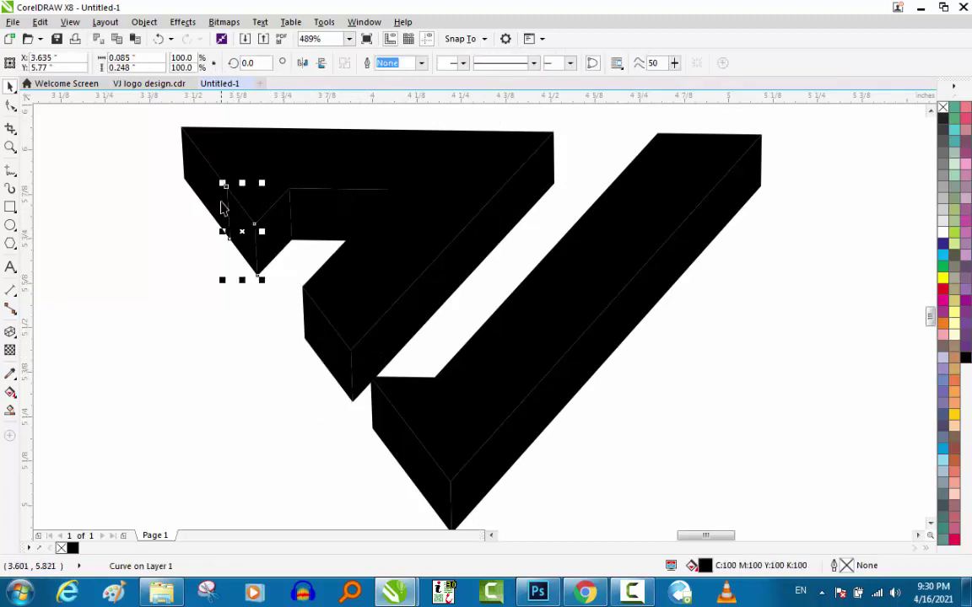
shift+click(229, 163)
click(344, 62)
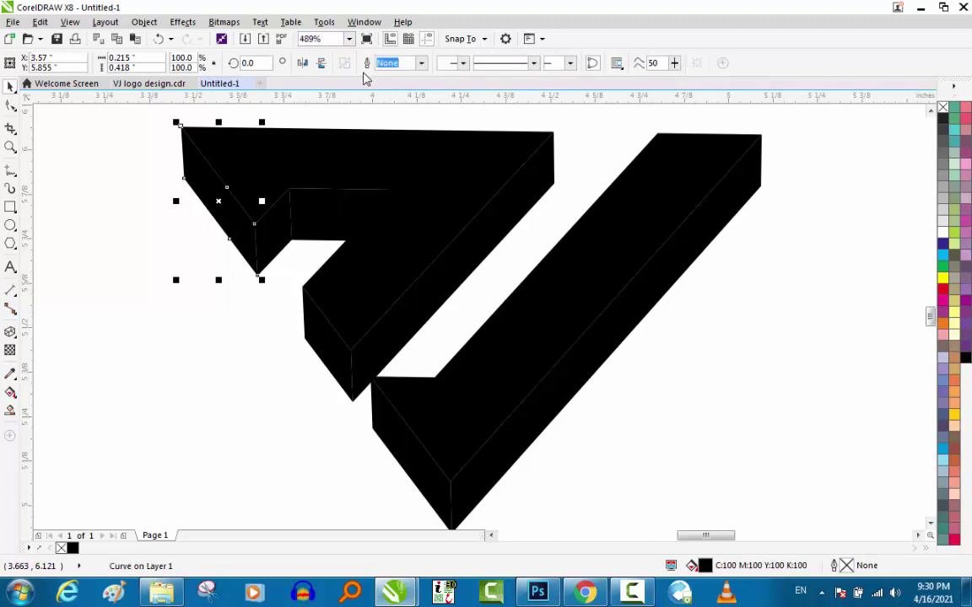
key(Escape)
click(672, 285)
key(g)
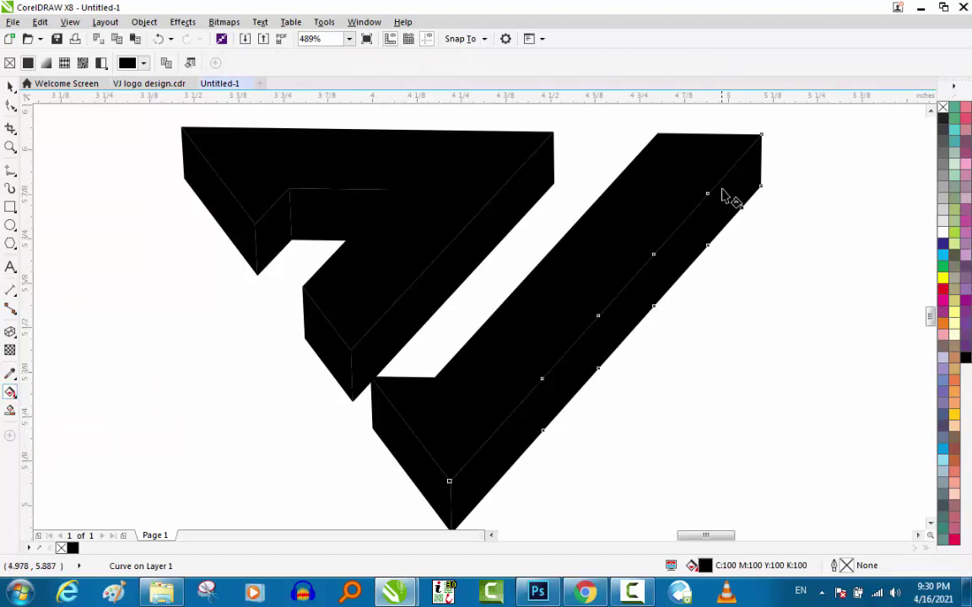
Step: Lay a grey-ended fountain fill across the right bar's long side face
mouse_move(728, 182)
mouse_down()
mouse_move(520, 466)
mouse_move(492, 467)
mouse_up()
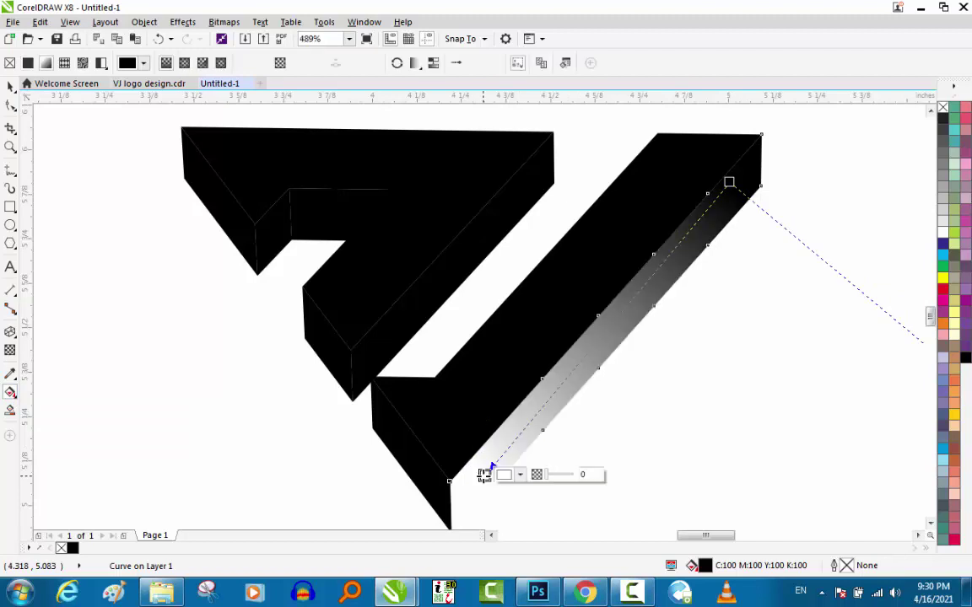
click(944, 200)
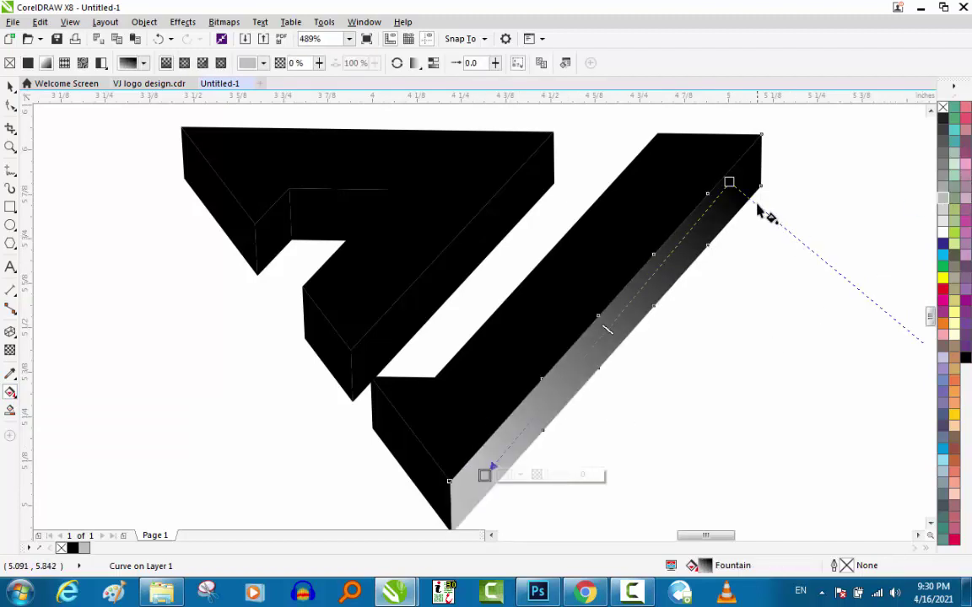
click(729, 182)
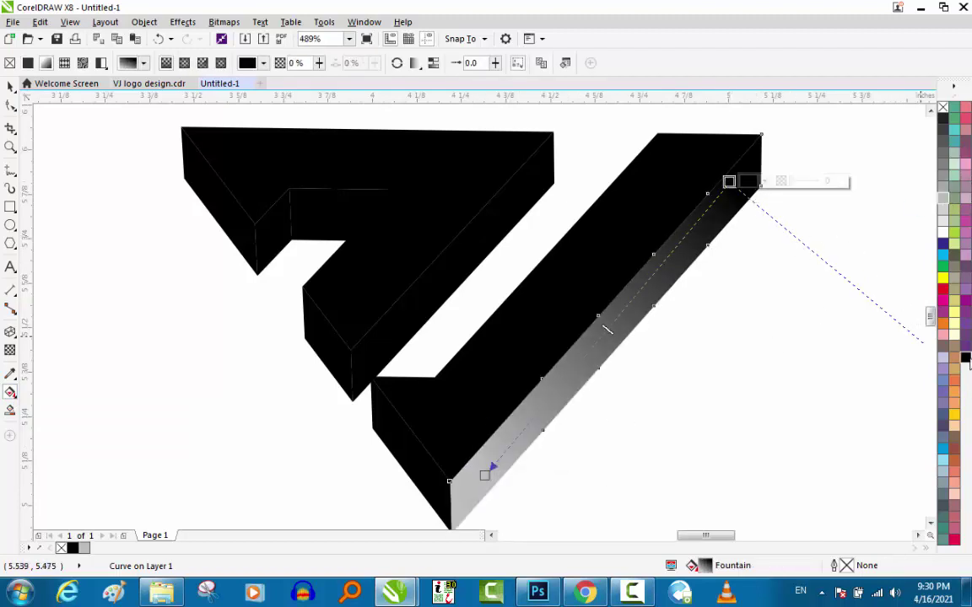
key(space)
key(Escape)
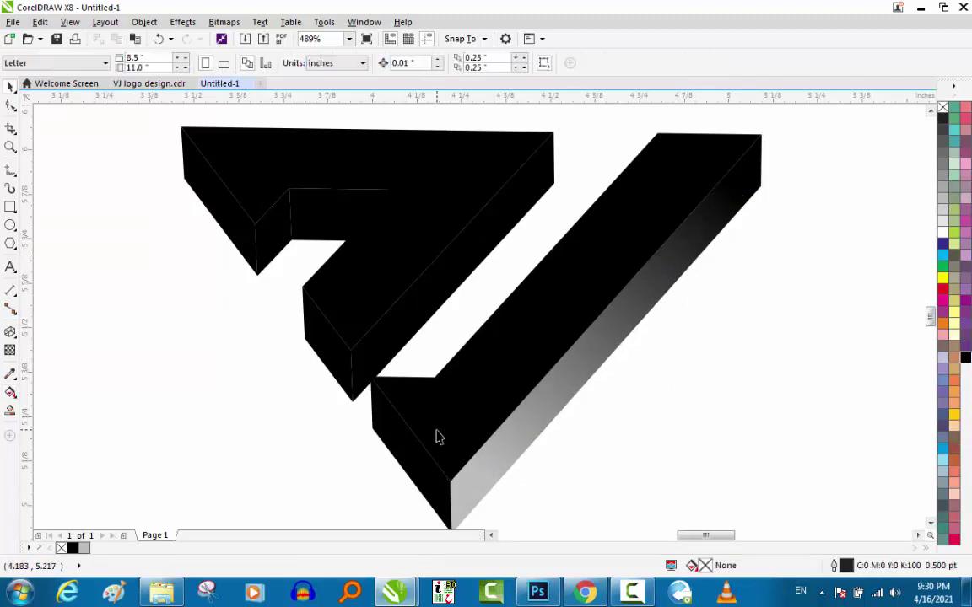
Step: Give the bar's small lower-left end facet a light-grey-to-black gradient
click(409, 466)
key(g)
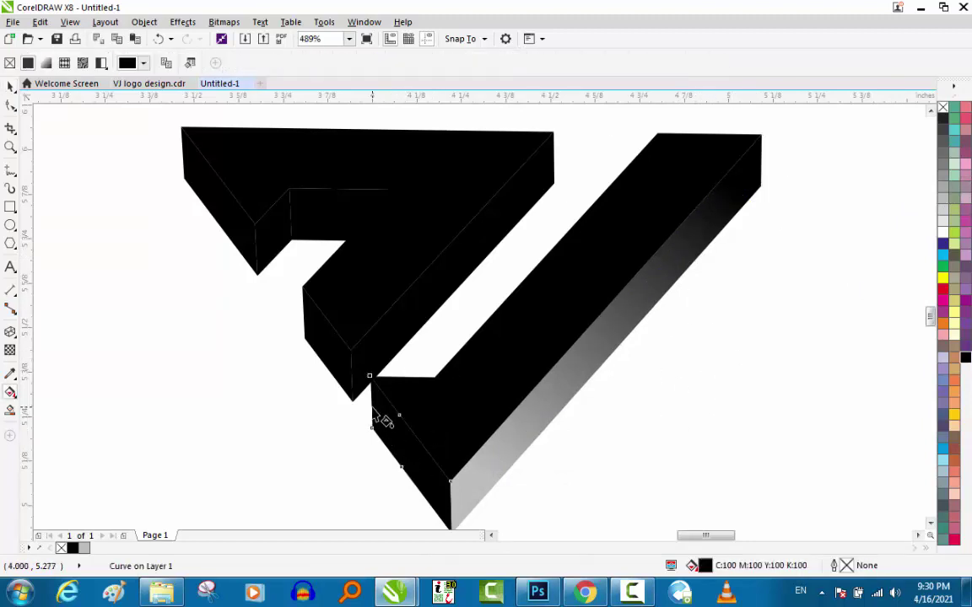
drag(371, 405, 436, 494)
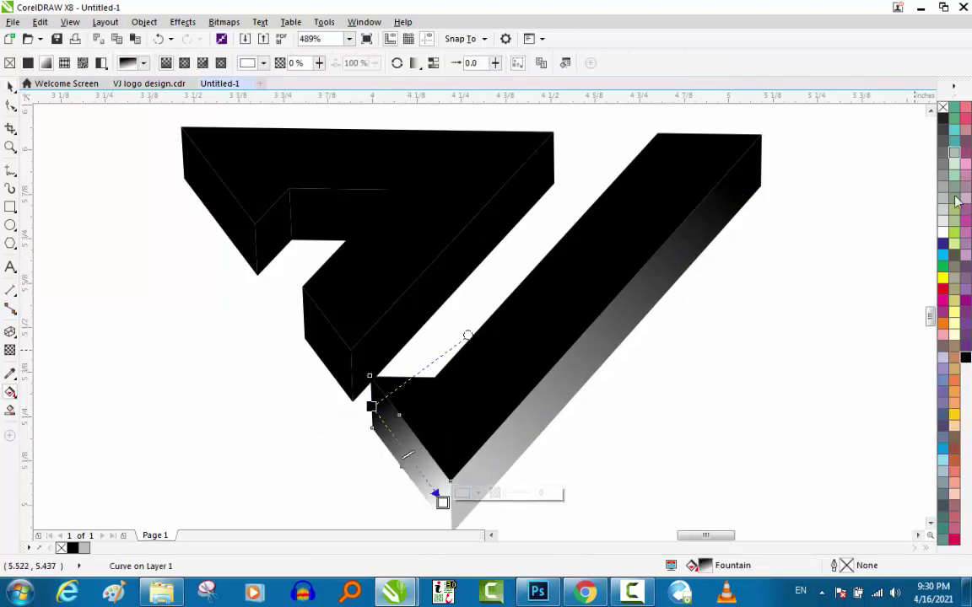
click(966, 358)
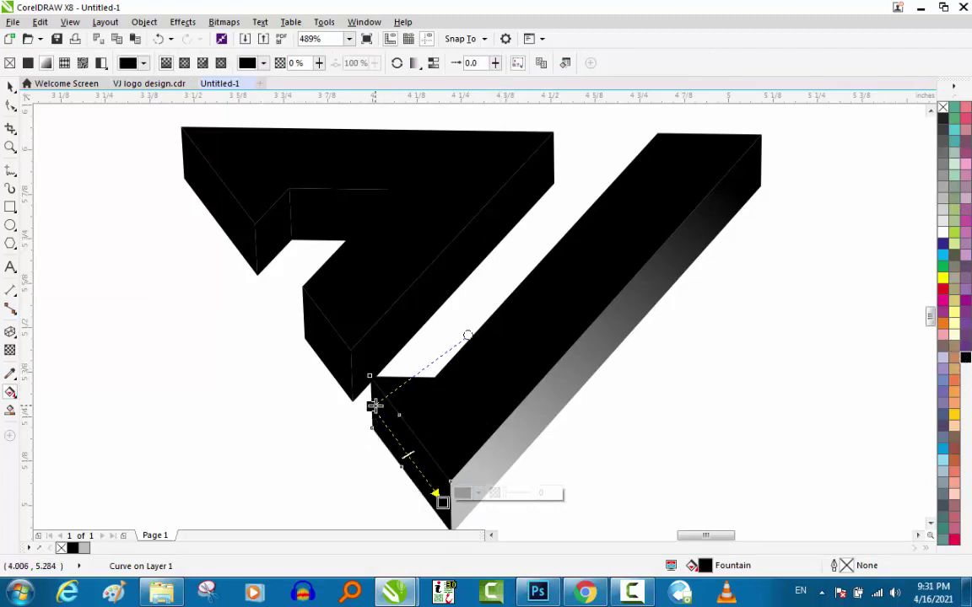
click(371, 406)
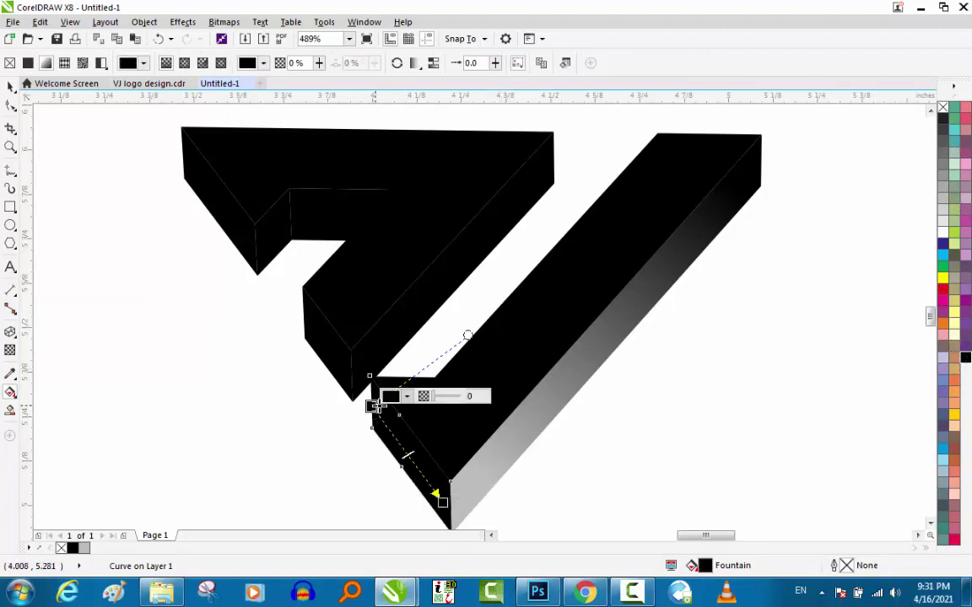
click(942, 211)
key(space)
click(767, 373)
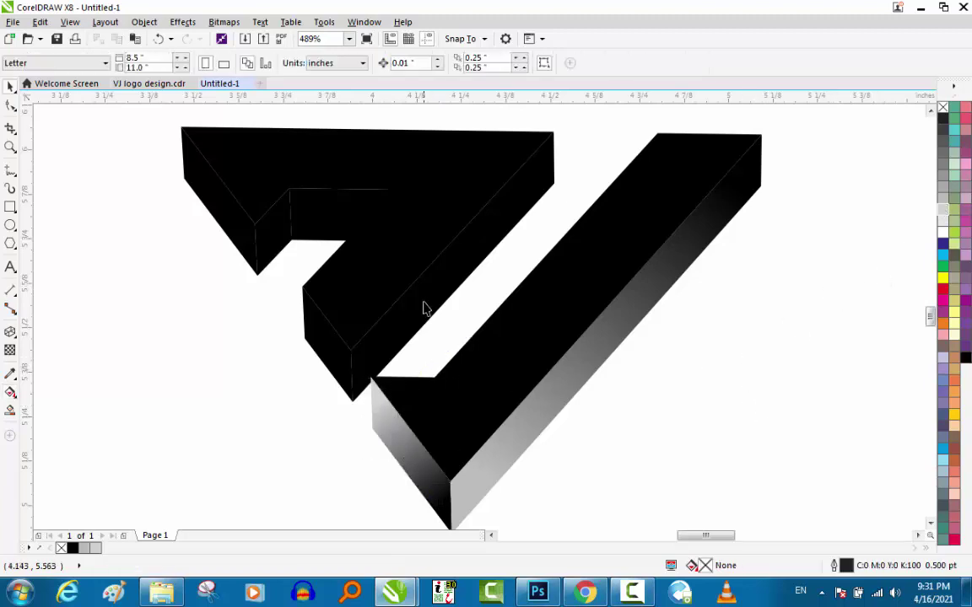
click(471, 287)
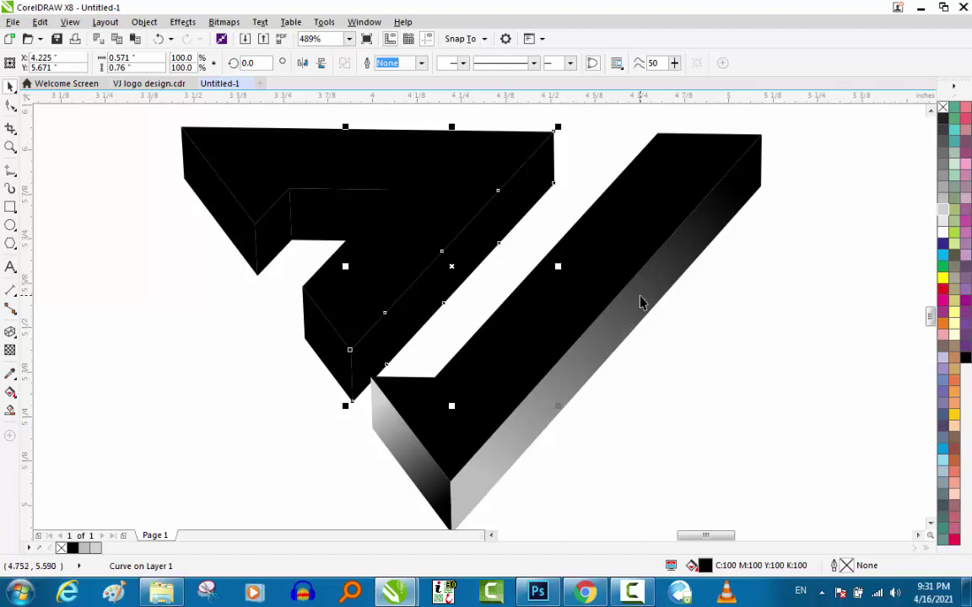
Step: Copy the gradient fill from the long bar's side face onto the upper piece's inner face
click(40, 22)
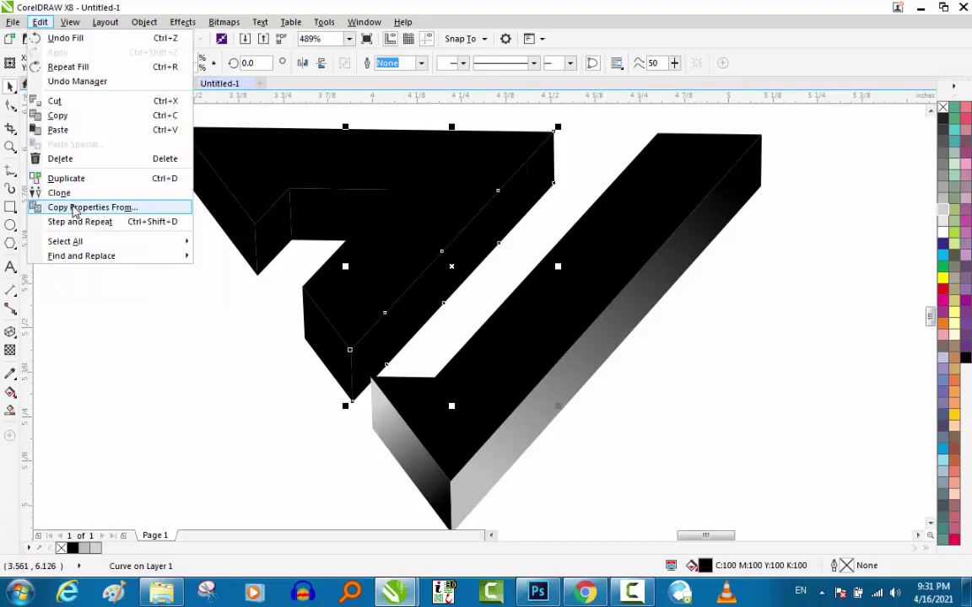
click(74, 208)
click(352, 278)
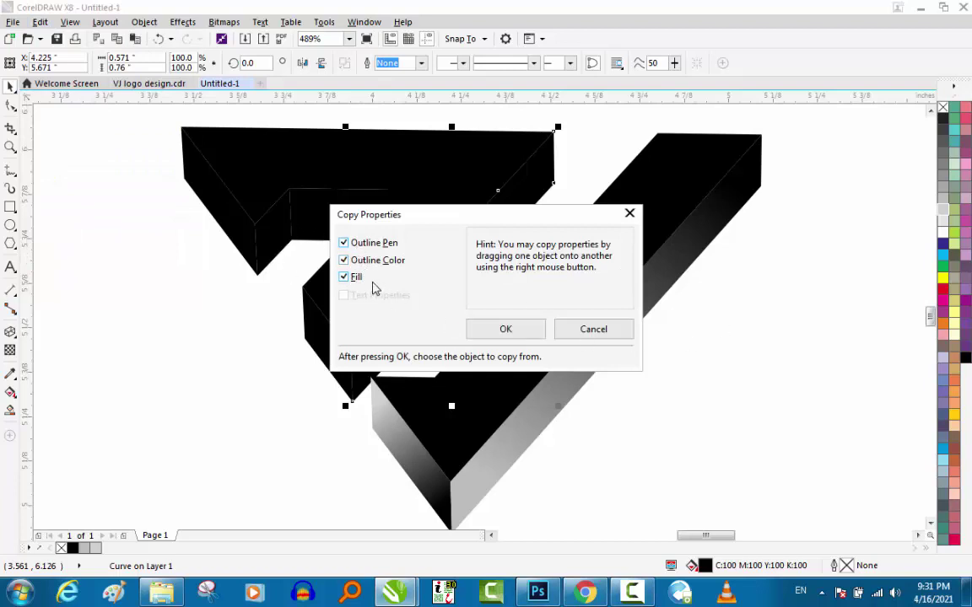
click(503, 330)
click(537, 385)
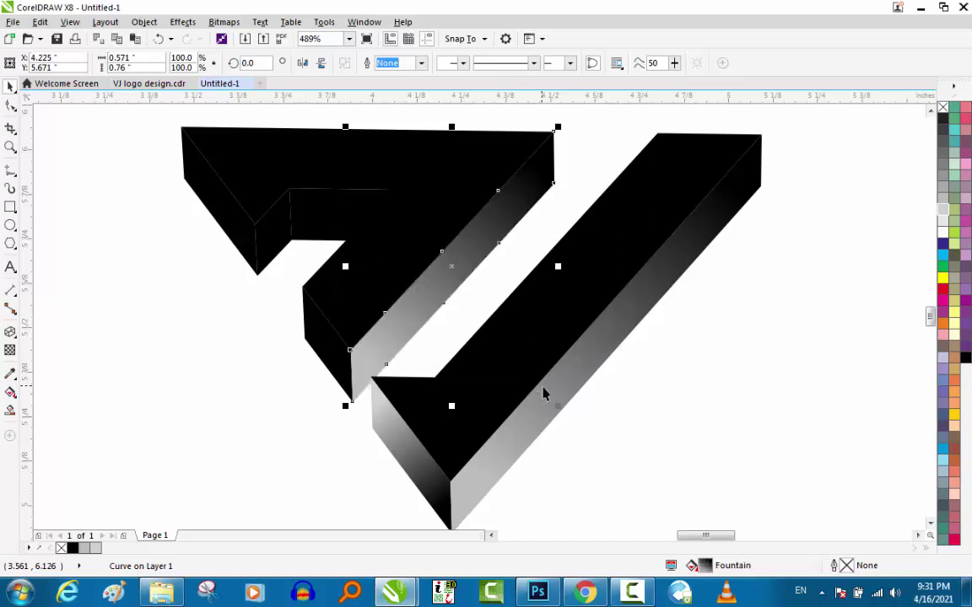
click(673, 364)
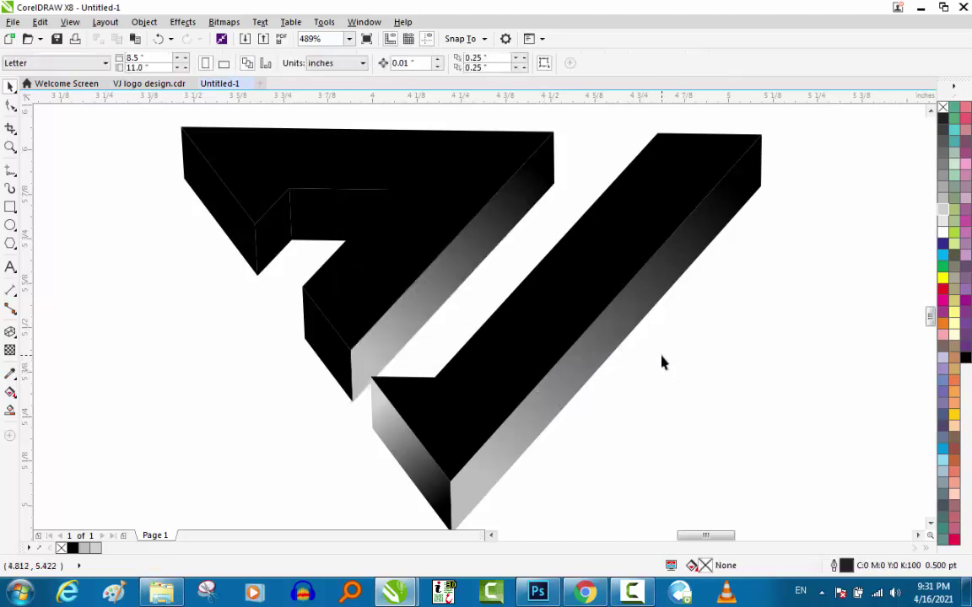
Step: Copy a shaded face's gradient fill onto the upper piece's small black end face
click(316, 342)
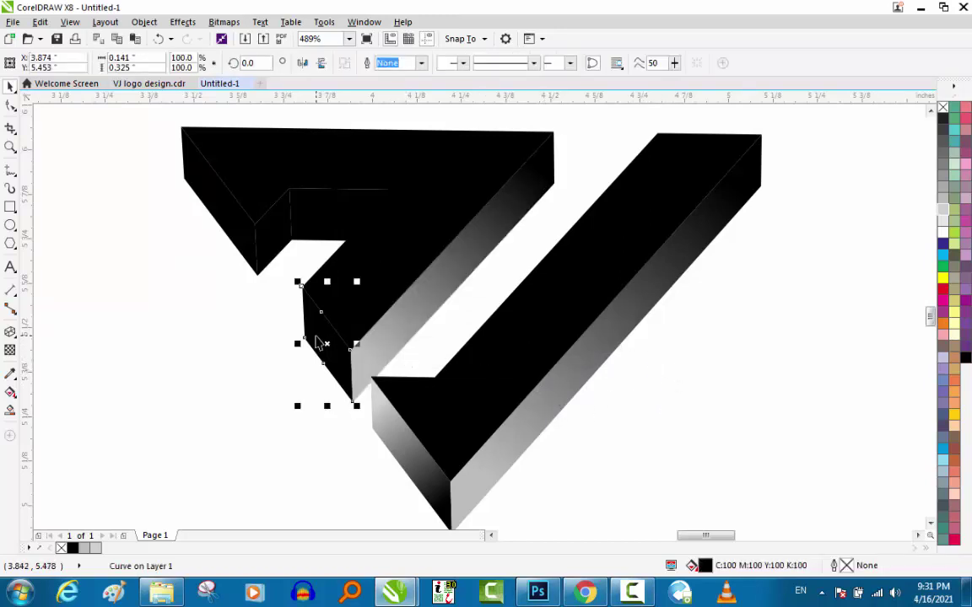
key(alt+e)
key(m)
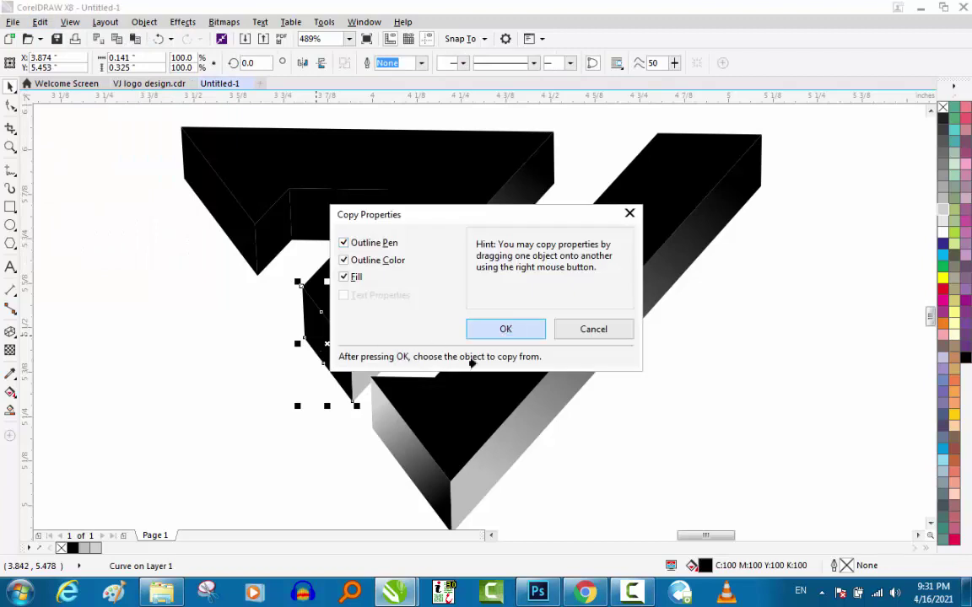
key(Return)
click(370, 429)
Step: Copy the gradient onto the inner notch face and repeat it on the face beside the notch
click(333, 230)
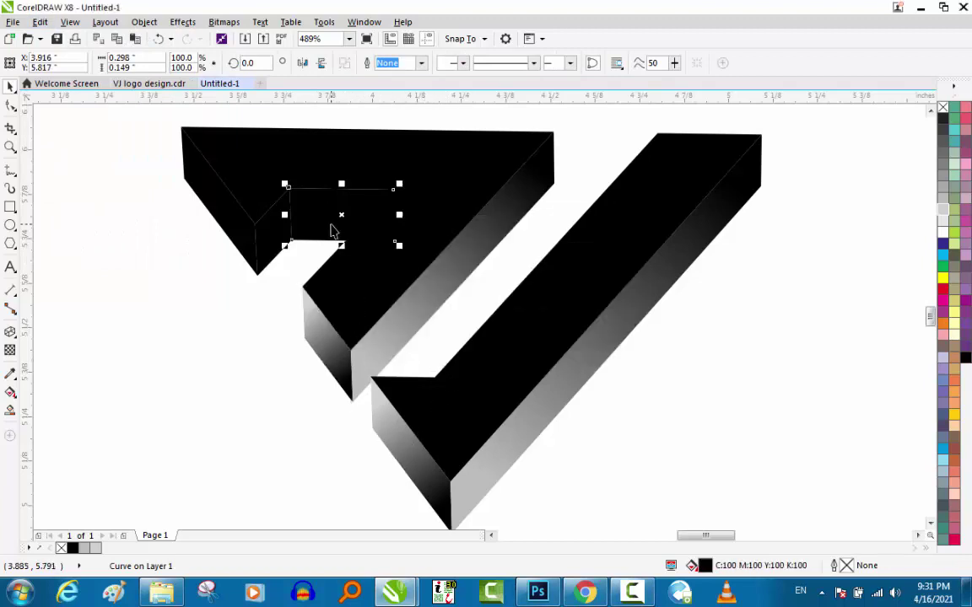
key(alt+e)
key(m)
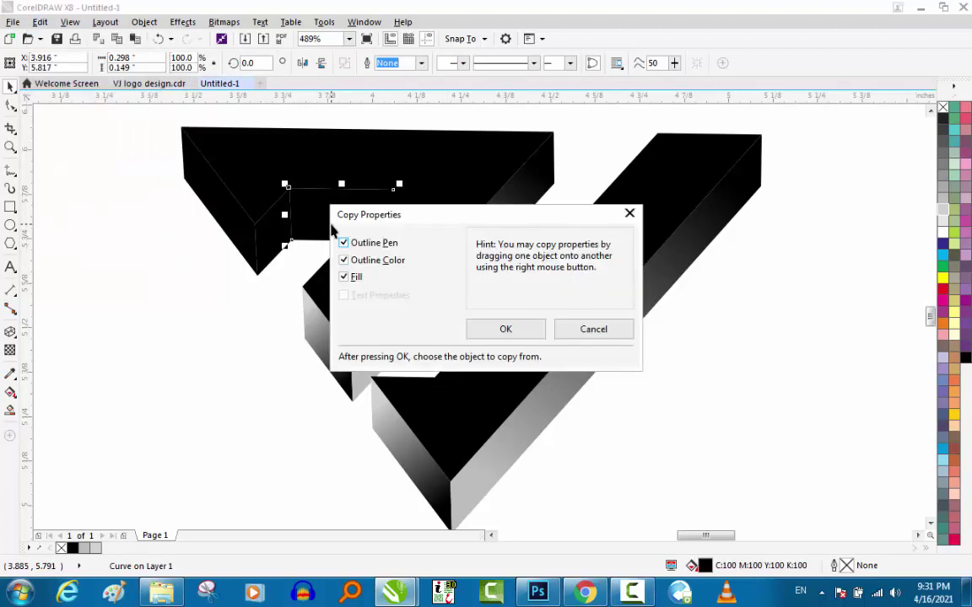
click(505, 329)
click(445, 270)
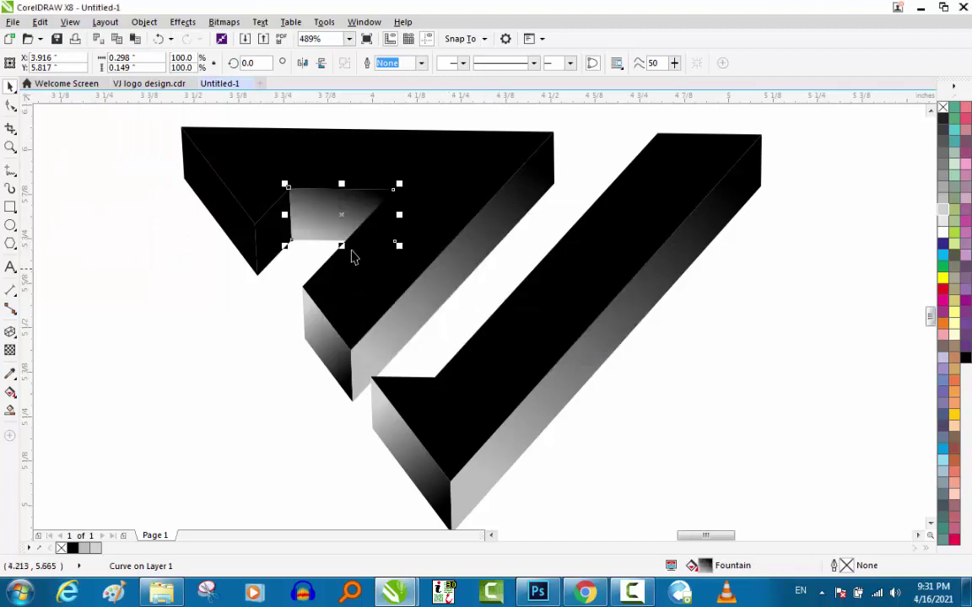
click(264, 232)
key(ctrl+r)
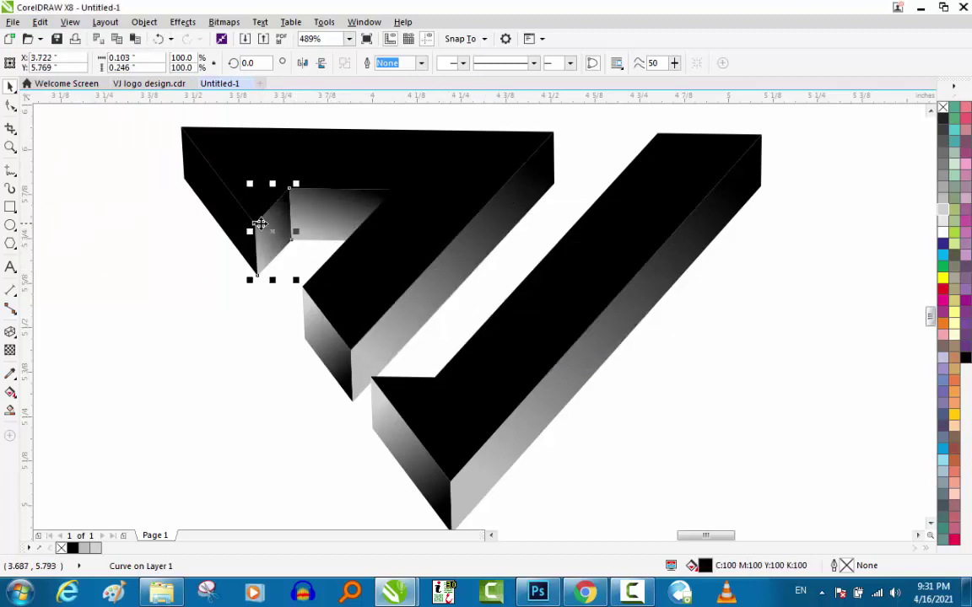
click(223, 220)
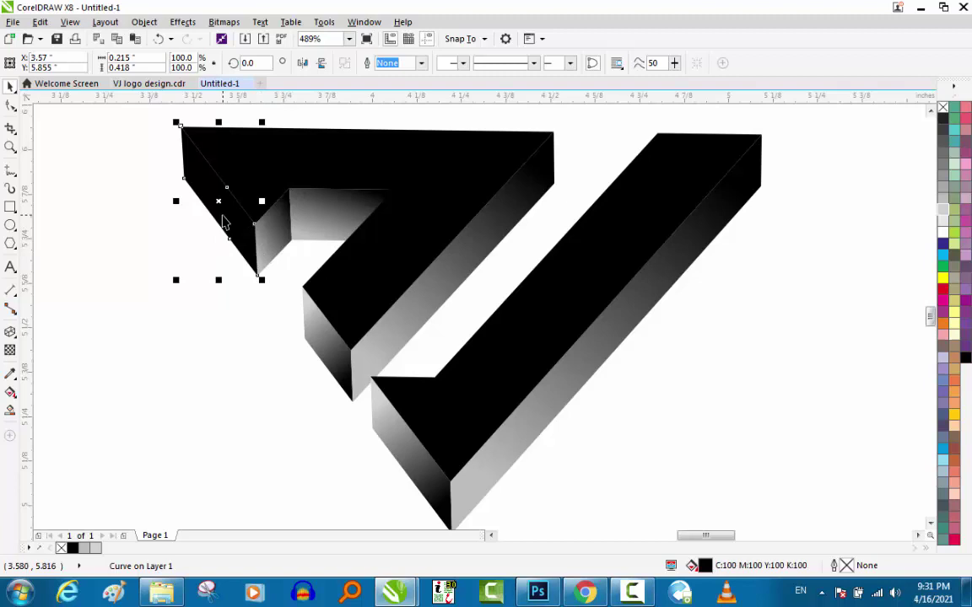
Step: Re-angle the inner notch face's gradient to run from its left edge down toward the gap
click(191, 299)
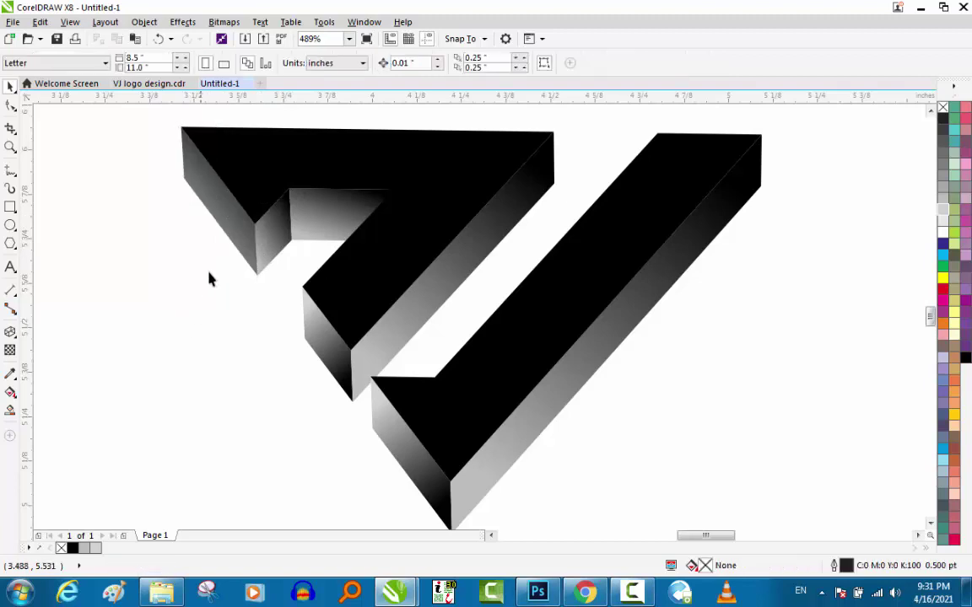
click(333, 209)
key(g)
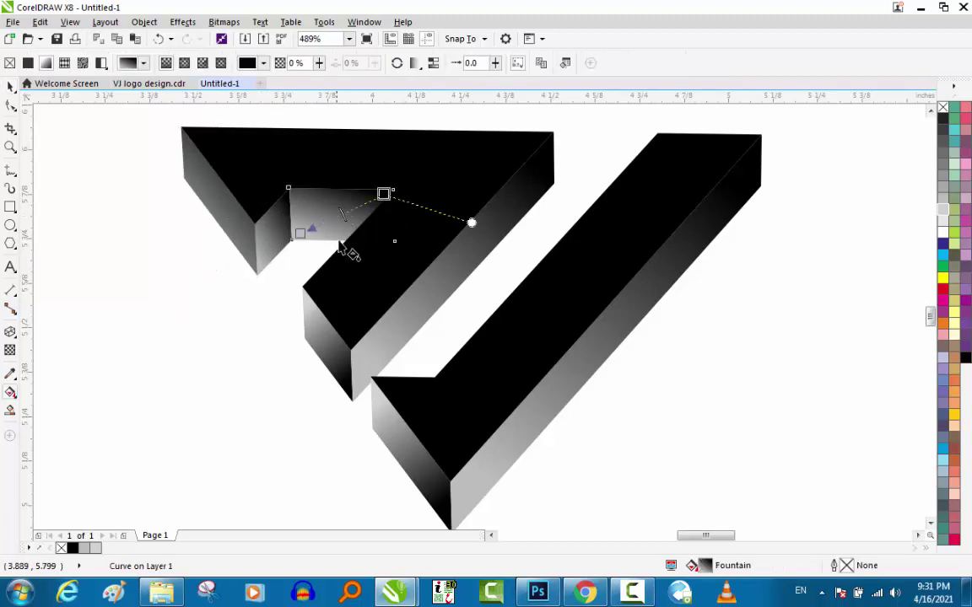
drag(473, 222, 386, 312)
drag(391, 192, 420, 191)
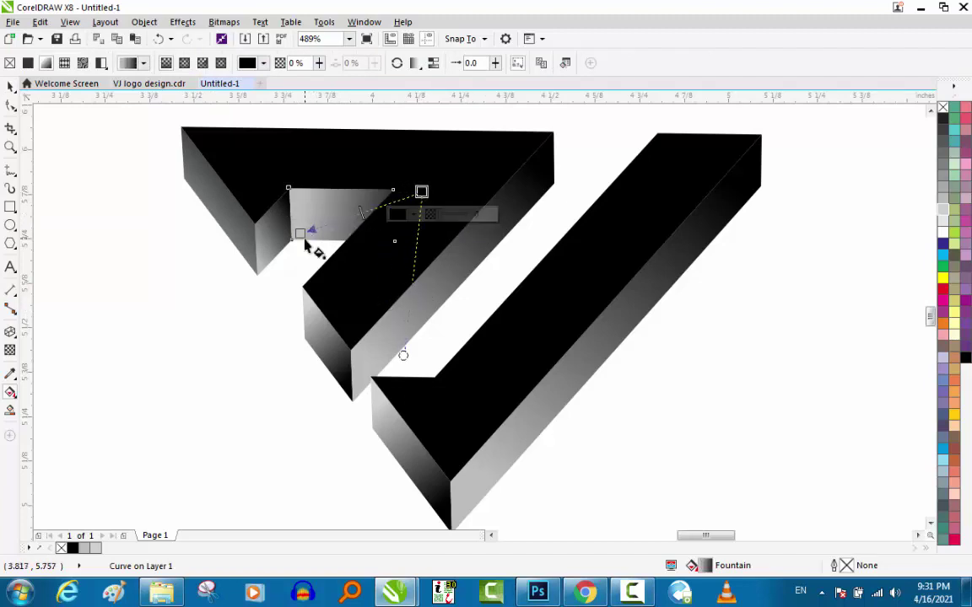
drag(298, 211, 295, 207)
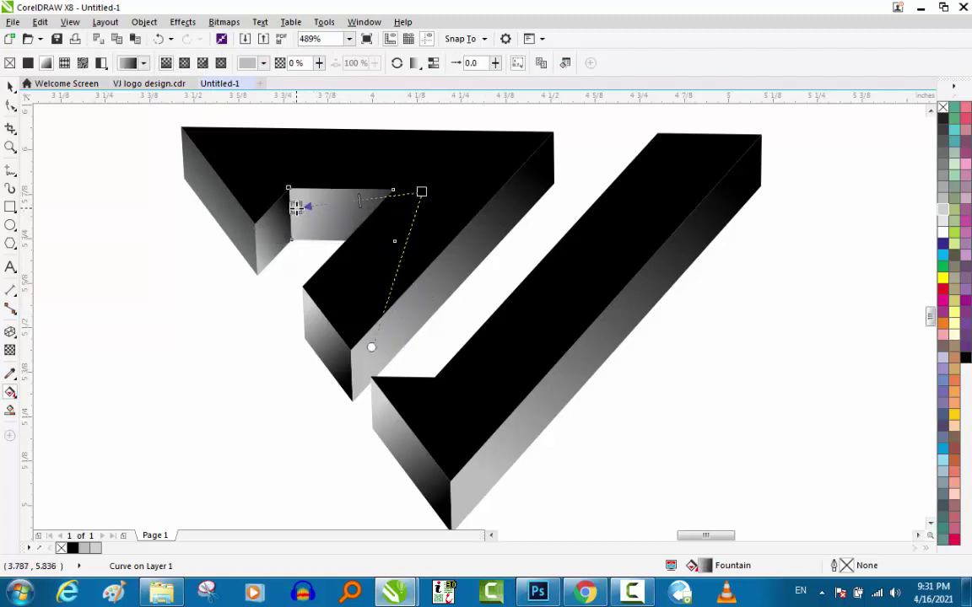
drag(371, 347, 422, 339)
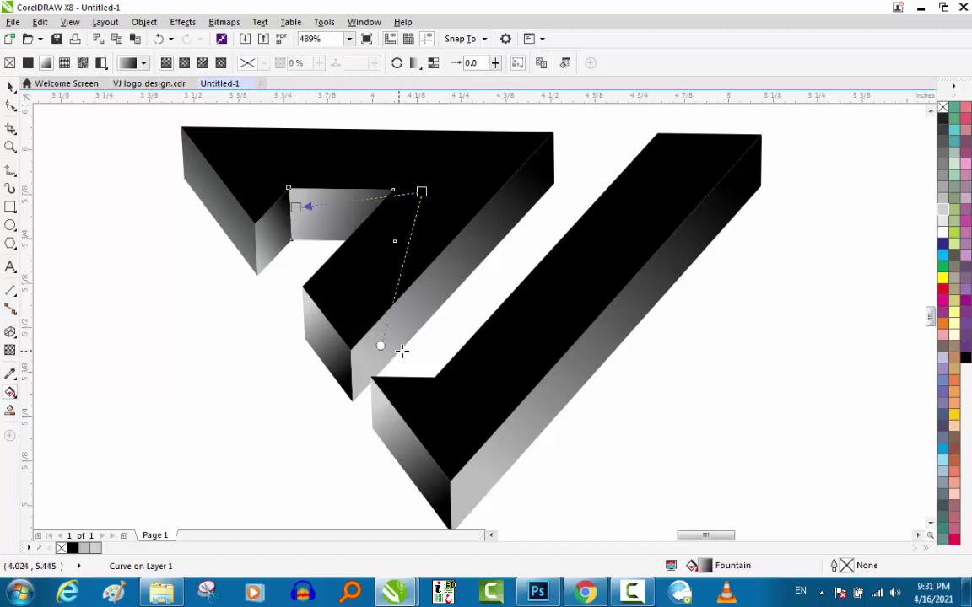
key(space)
key(Escape)
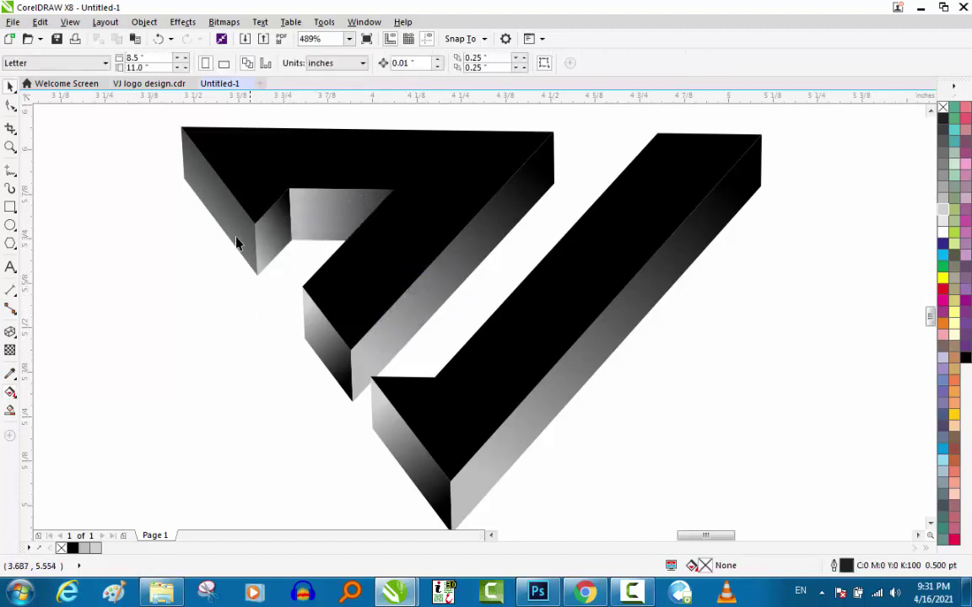
Step: Re-angle the left slanted face's gradient from its top down to its bottom point
click(240, 224)
key(g)
drag(247, 144, 140, 140)
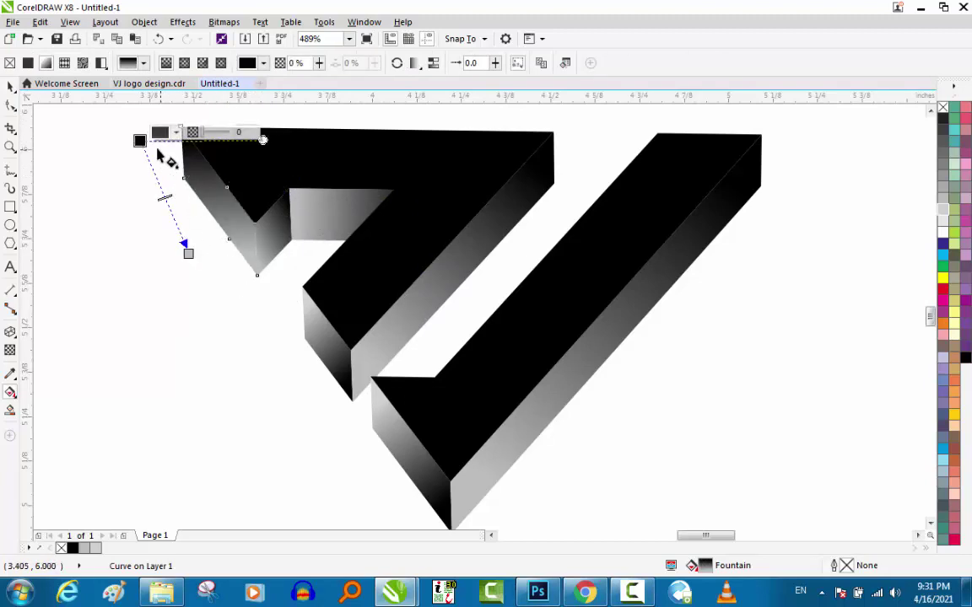
drag(139, 139, 262, 260)
click(263, 260)
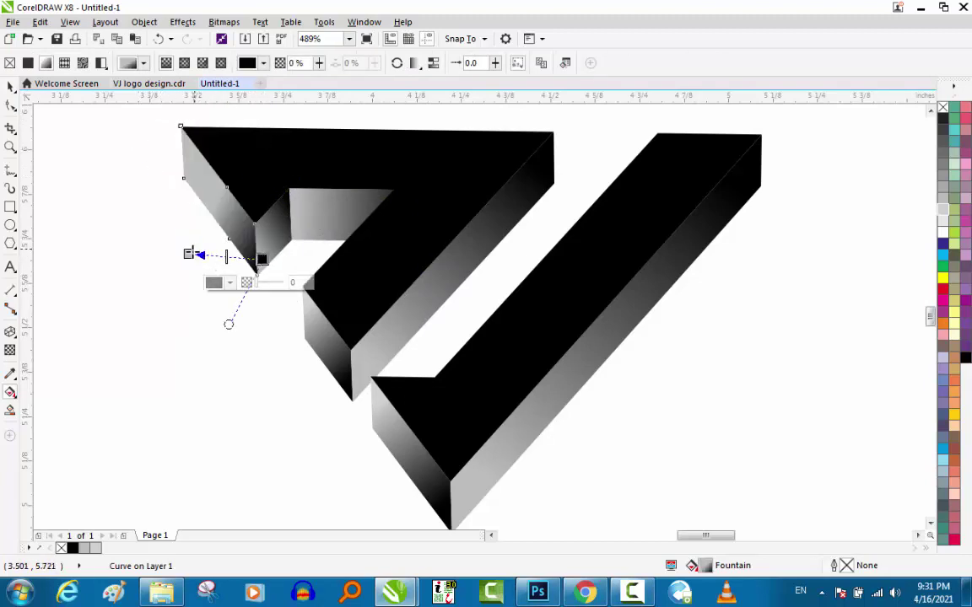
drag(182, 228, 176, 160)
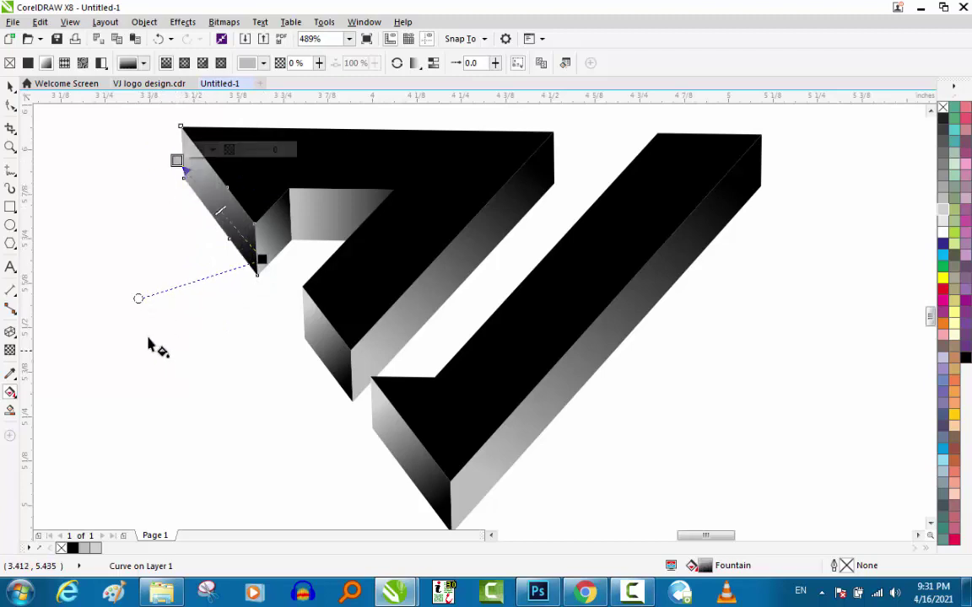
mouse_move(138, 301)
mouse_down()
mouse_move(131, 295)
mouse_move(175, 348)
mouse_up()
key(ctrl+z)
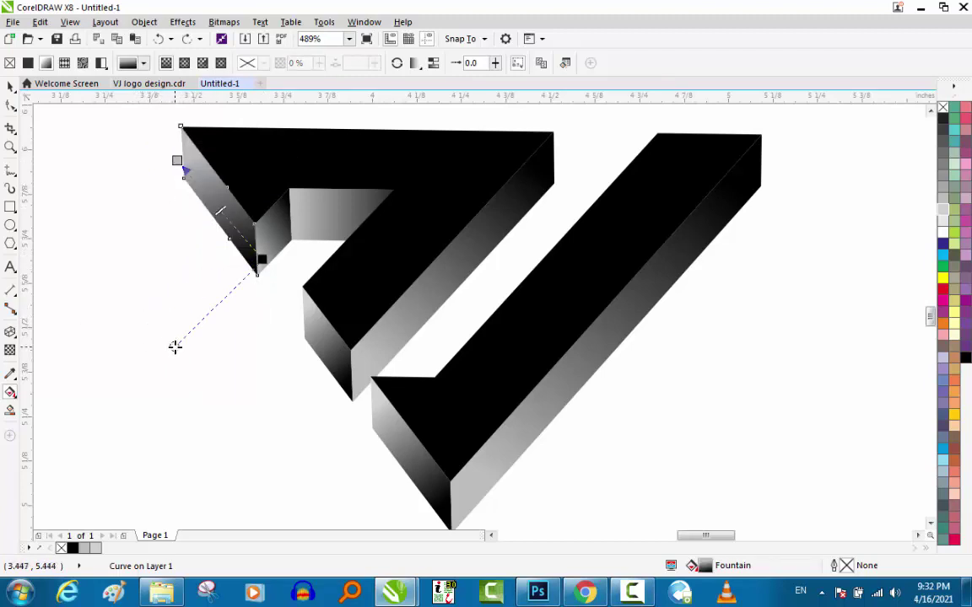
key(space)
key(Escape)
Step: Fit the whole logo in view and select its black top faces
key(z)
right_click(254, 336)
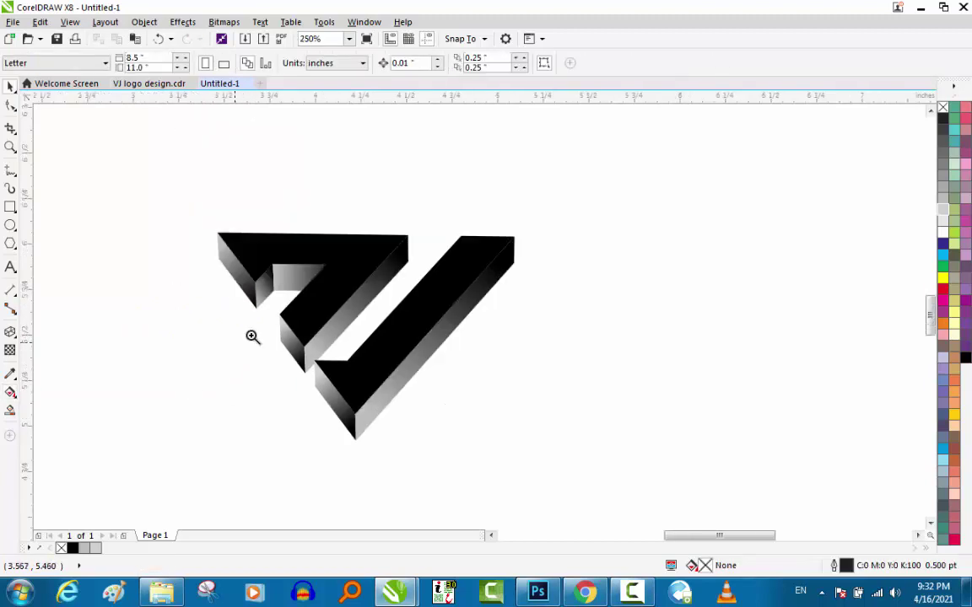
key(F4)
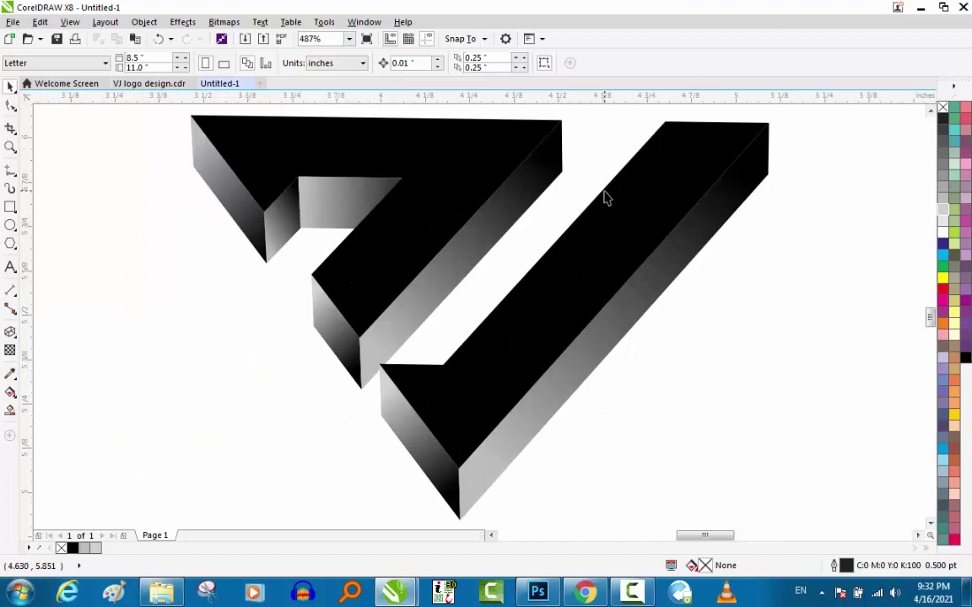
click(461, 201)
scroll(464, 181, down, 2)
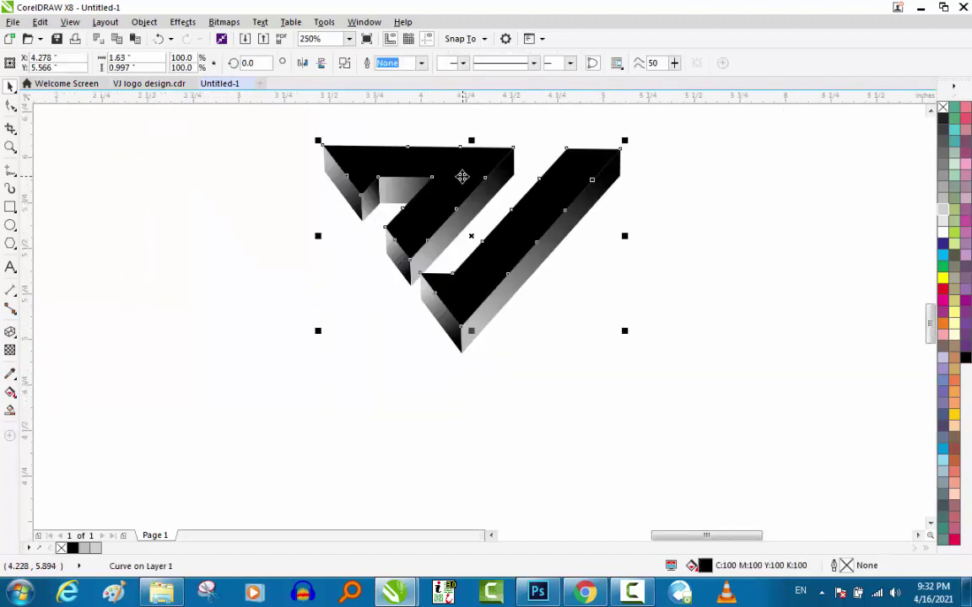
drag(464, 178, 646, 416)
key(ctrl+z)
scroll(364, 341, up, 1)
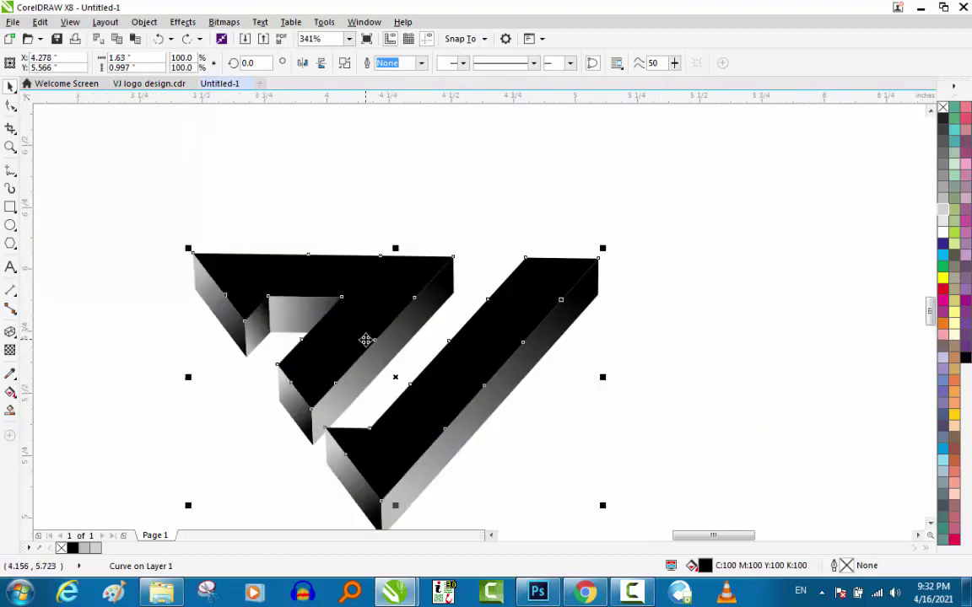
Step: Add a thin 0.016" inside contour to the top faces, leaving a black rim
click(11, 334)
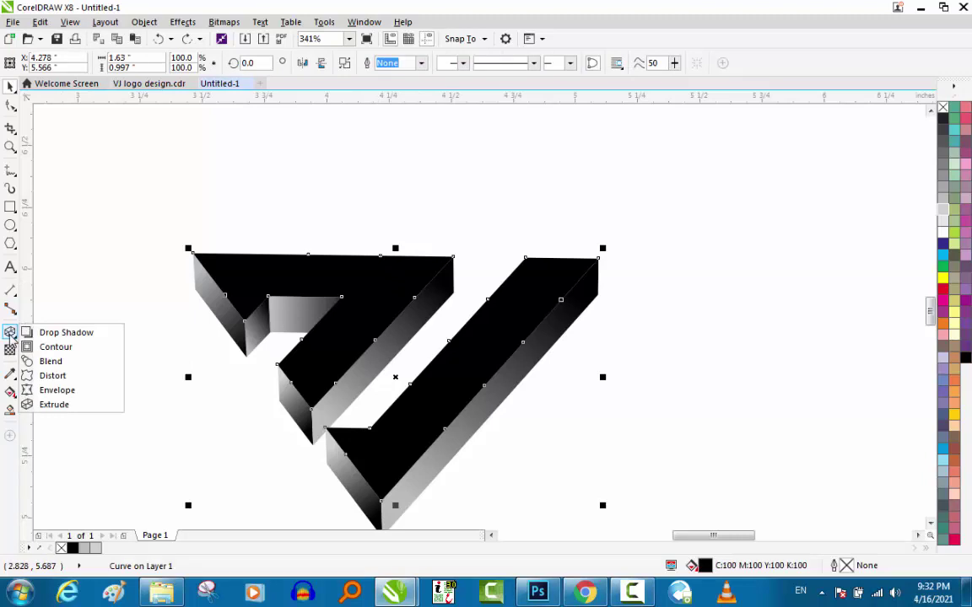
click(53, 348)
mouse_move(396, 254)
mouse_down()
mouse_move(393, 280)
mouse_move(394, 265)
mouse_up()
scroll(394, 264, up, 5)
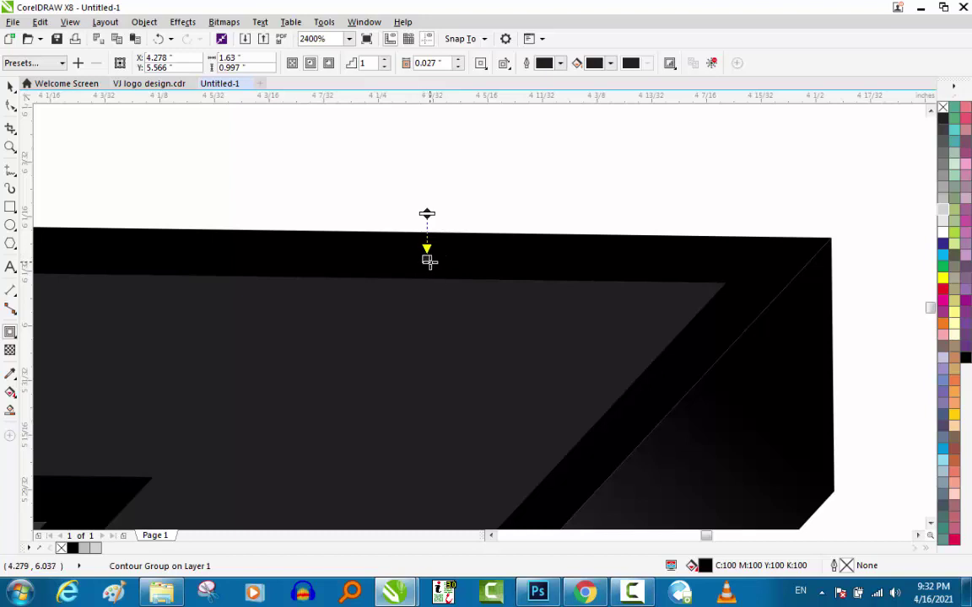
drag(427, 257, 427, 242)
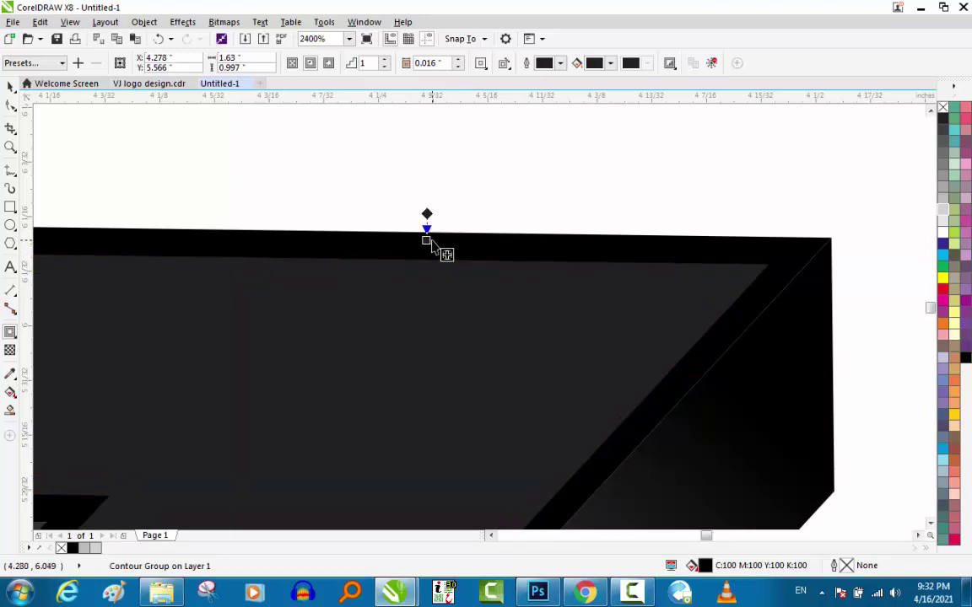
key(space)
scroll(462, 179, down, 1)
scroll(462, 178, down, 1)
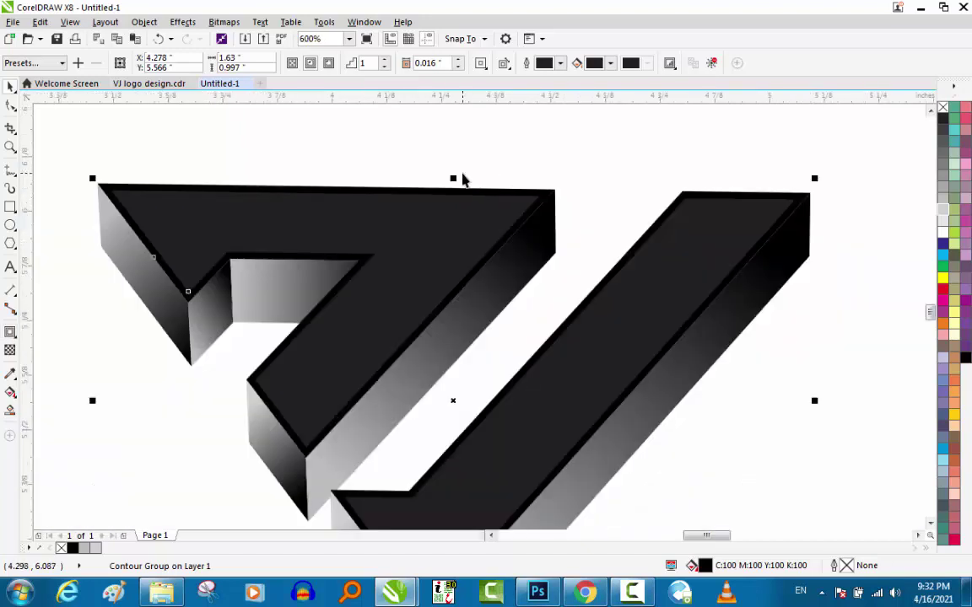
key(ctrl+k)
Step: Shift the inner top-face curve up and give the border curve a linear gradient ending in black
key(Escape)
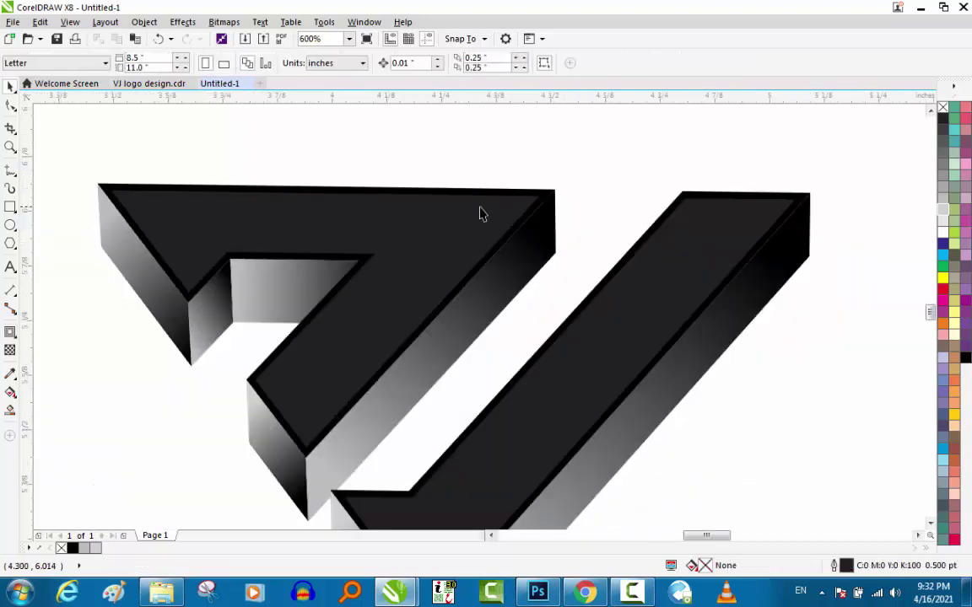
click(480, 228)
drag(470, 257, 472, 239)
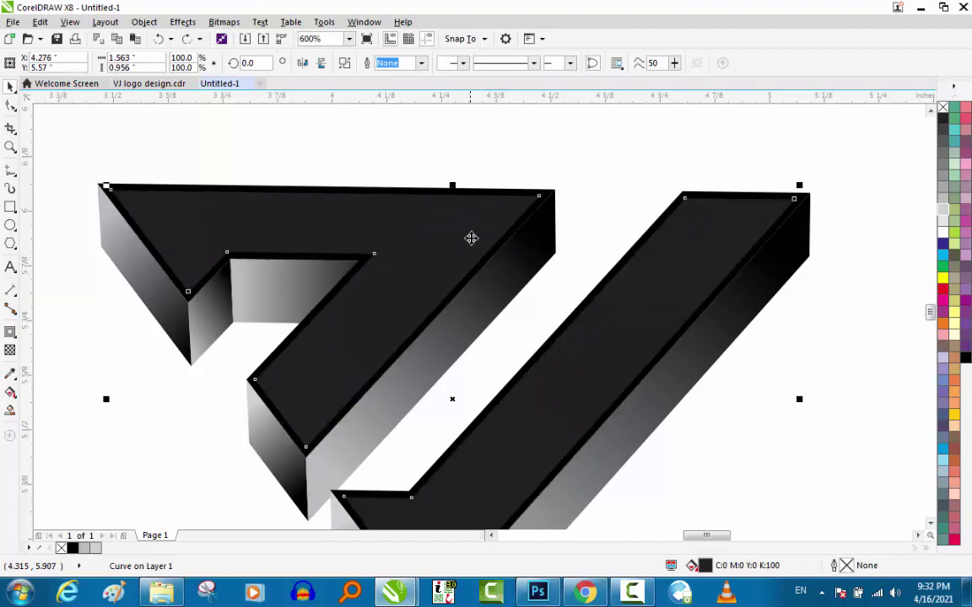
key(Tab)
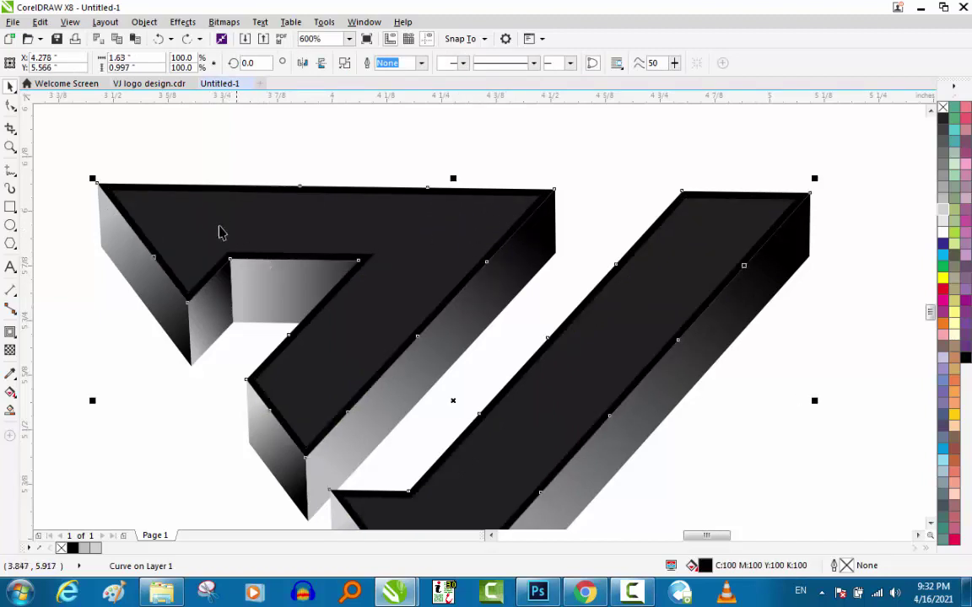
key(g)
drag(122, 188, 780, 251)
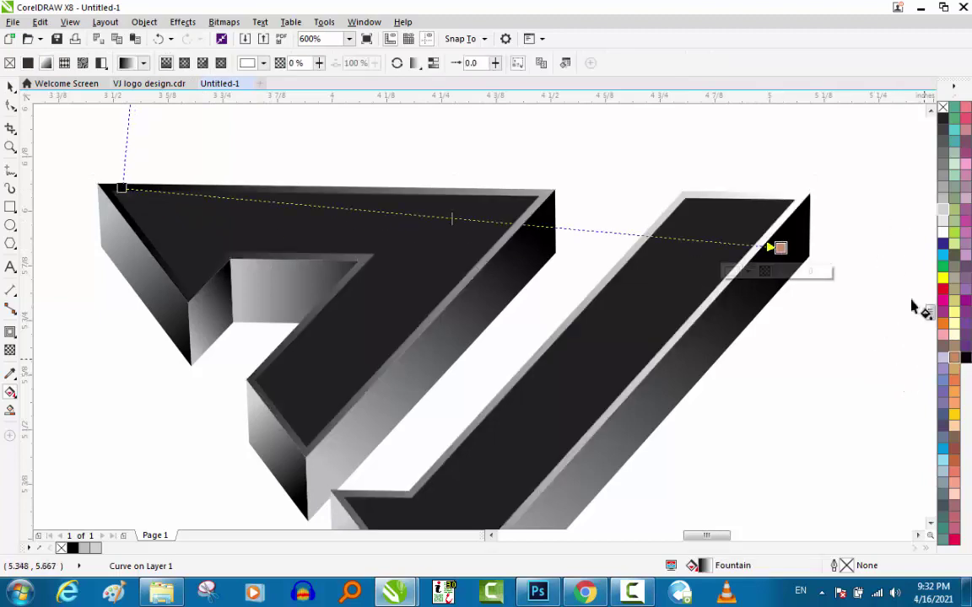
drag(961, 366, 780, 248)
drag(965, 359, 775, 246)
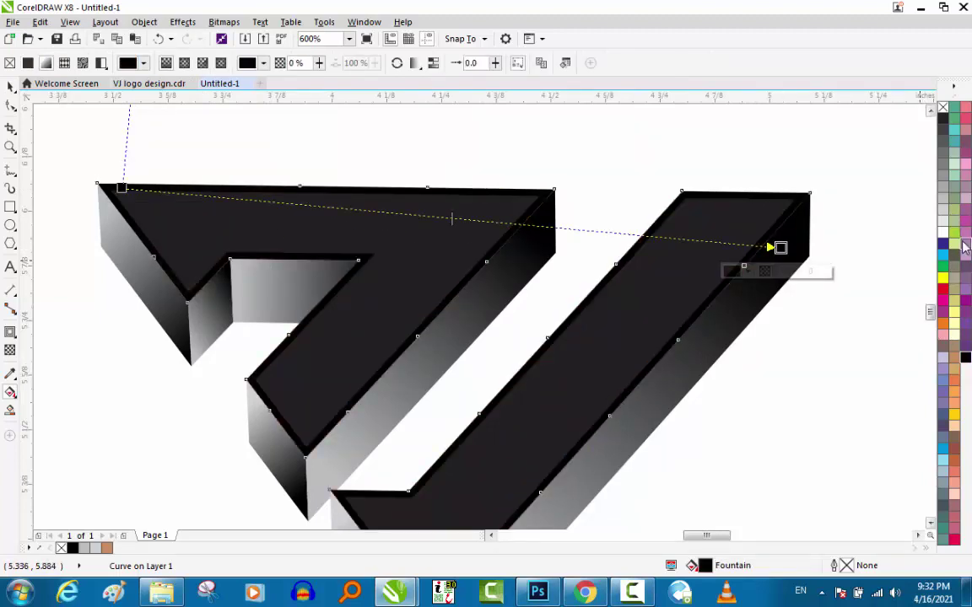
Step: Add alternating grey and black stops to the border gradient for a metallic look
drag(634, 239, 633, 237)
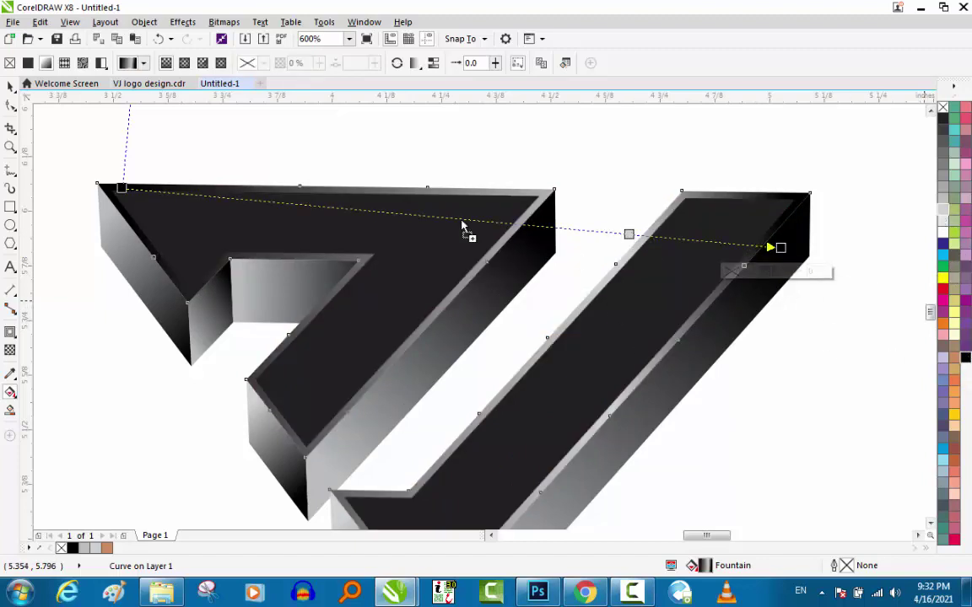
drag(462, 222, 463, 220)
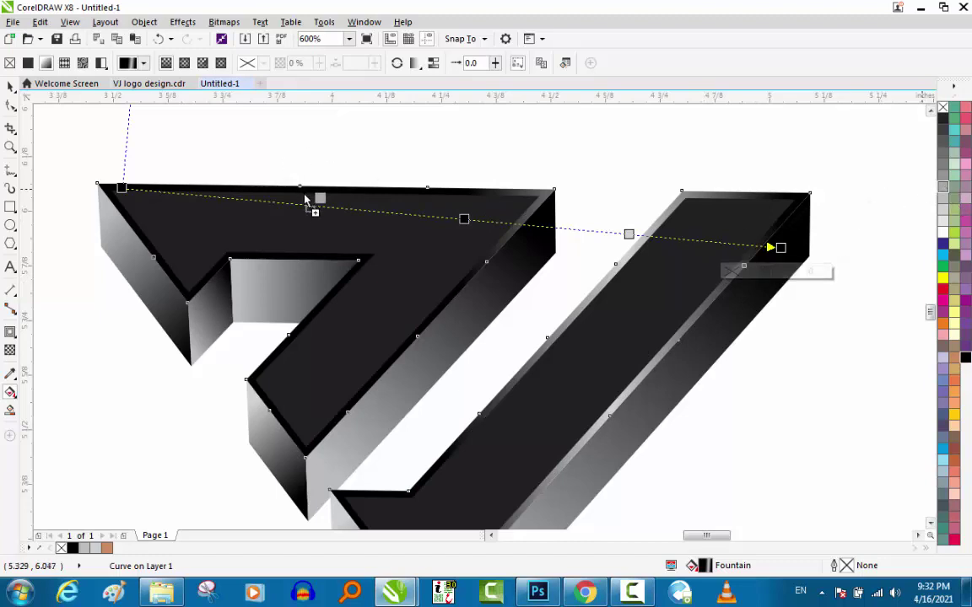
drag(944, 189, 300, 204)
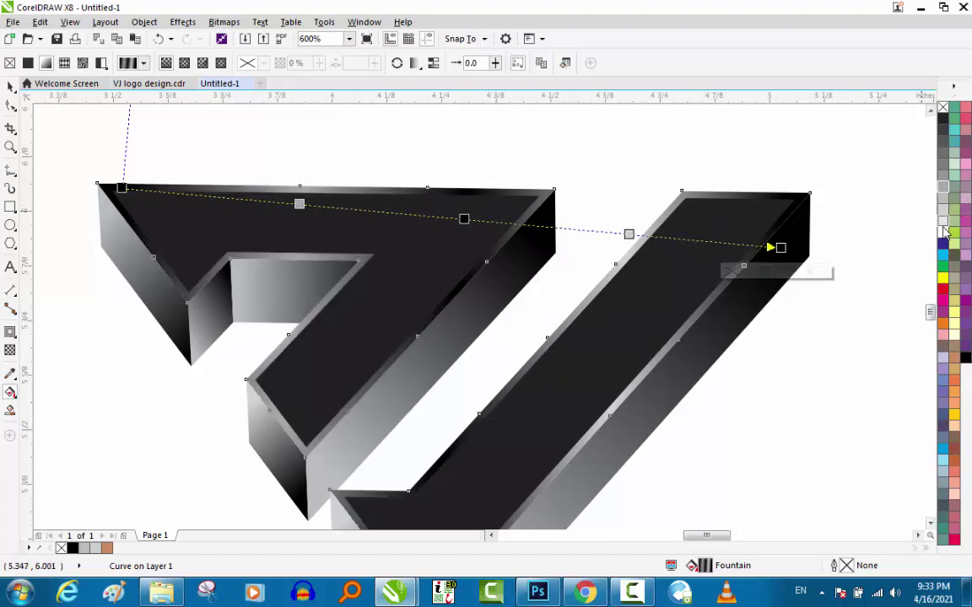
drag(946, 229, 93, 185)
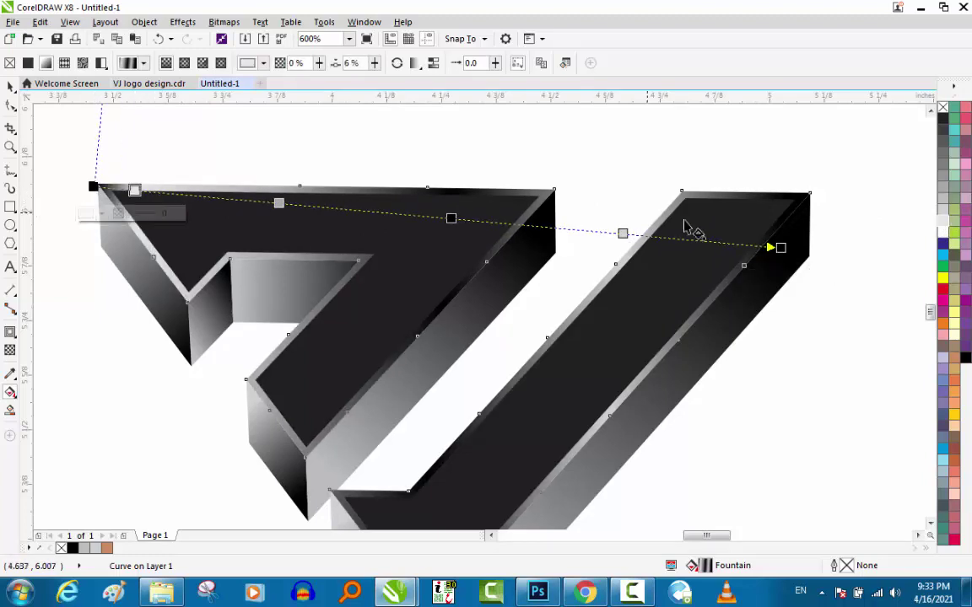
click(949, 207)
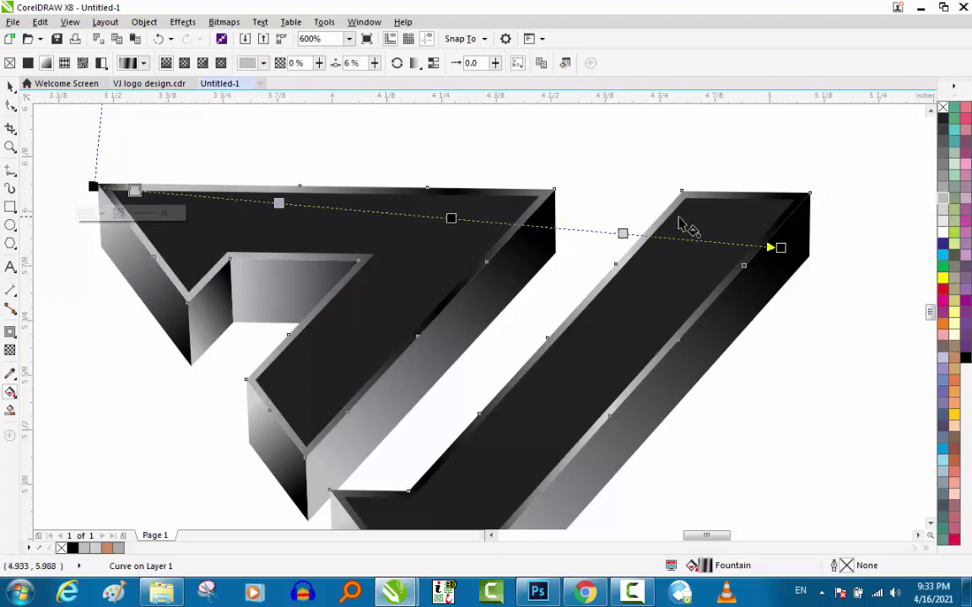
double_click(452, 219)
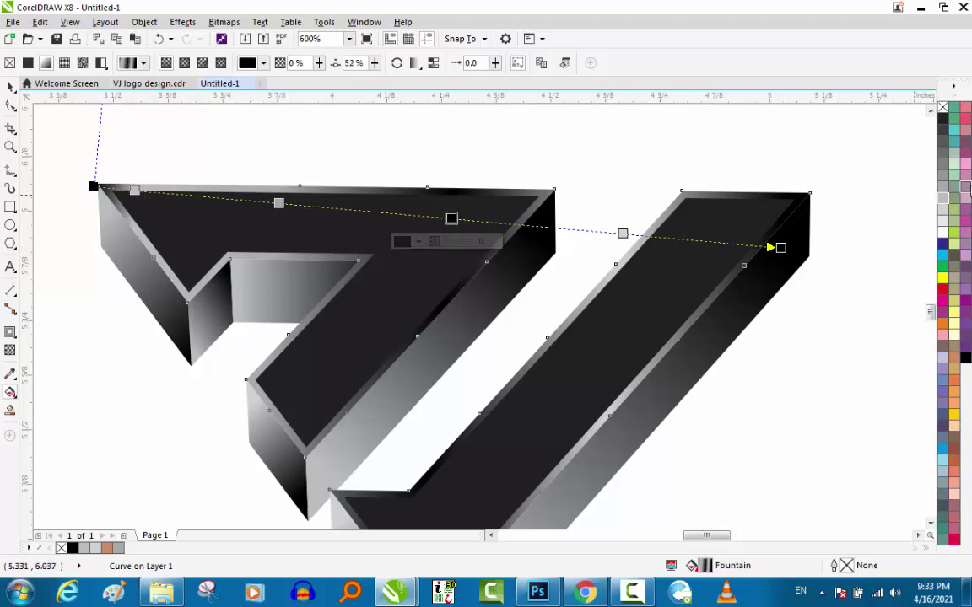
click(948, 149)
key(space)
key(Escape)
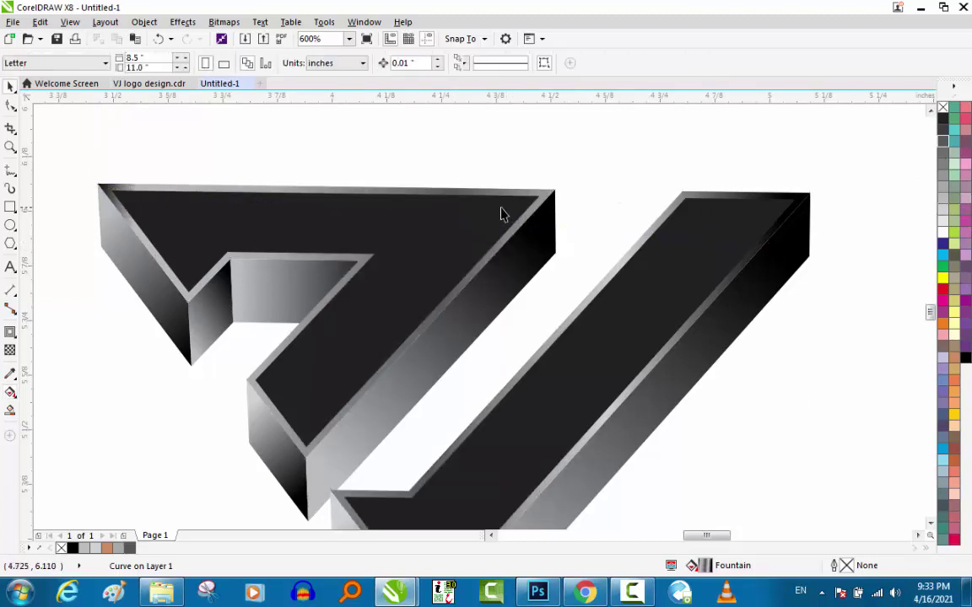
Step: Fill the top faces pure black and drop a flat copy down-right of the logo
scroll(500, 214, down, 3)
scroll(542, 306, up, 2)
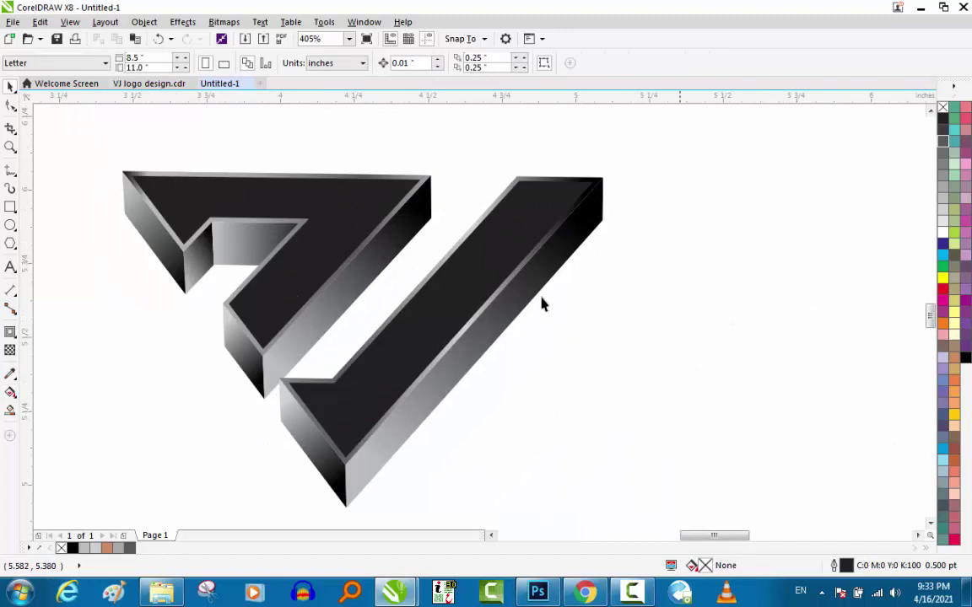
click(365, 200)
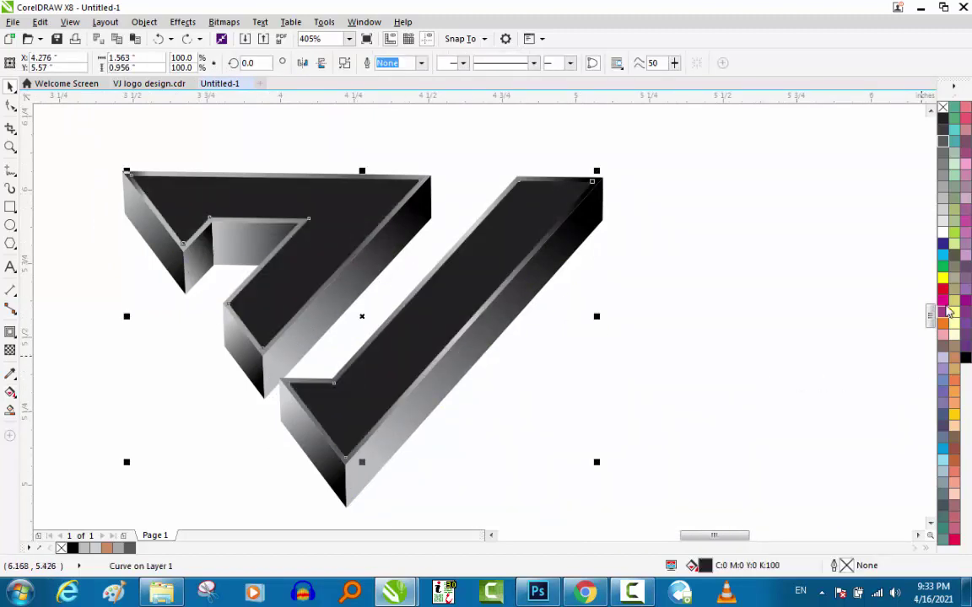
click(966, 359)
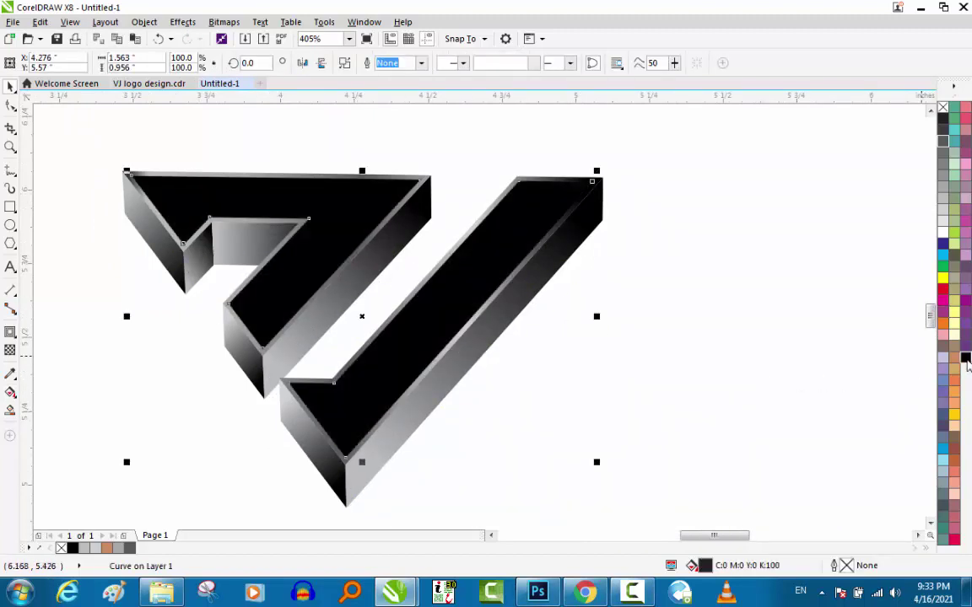
click(793, 330)
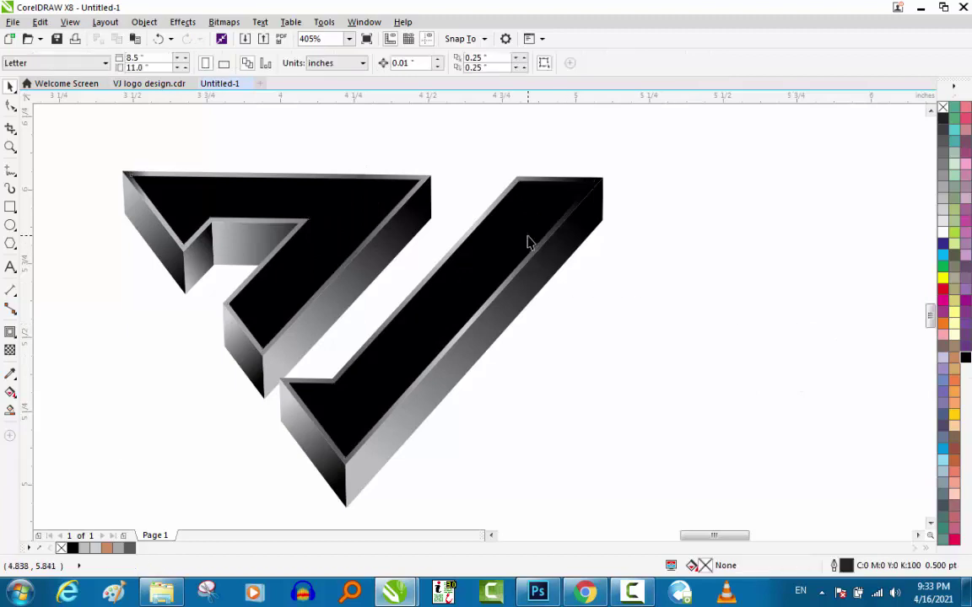
scroll(526, 242, down, 3)
drag(527, 221, 770, 326)
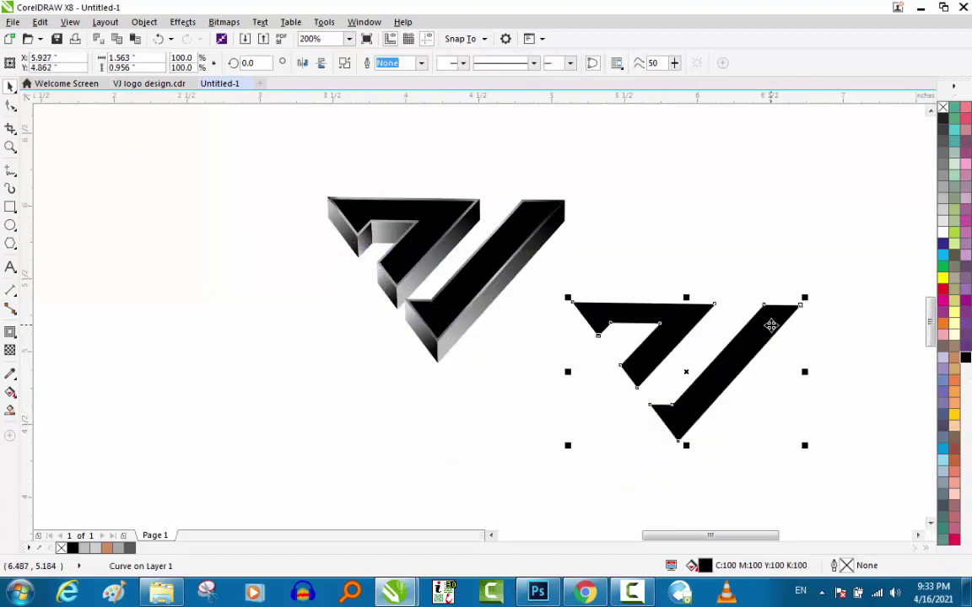
Step: Apply a Soft edge bevel with 0.1" distance to the flat black copy
click(190, 23)
click(224, 160)
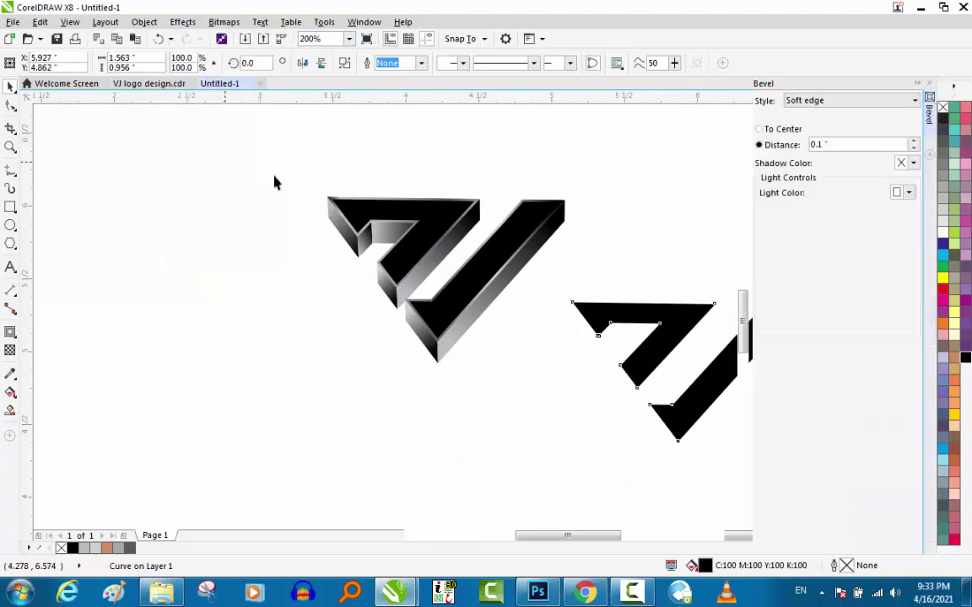
scroll(274, 182, down, 1)
click(848, 345)
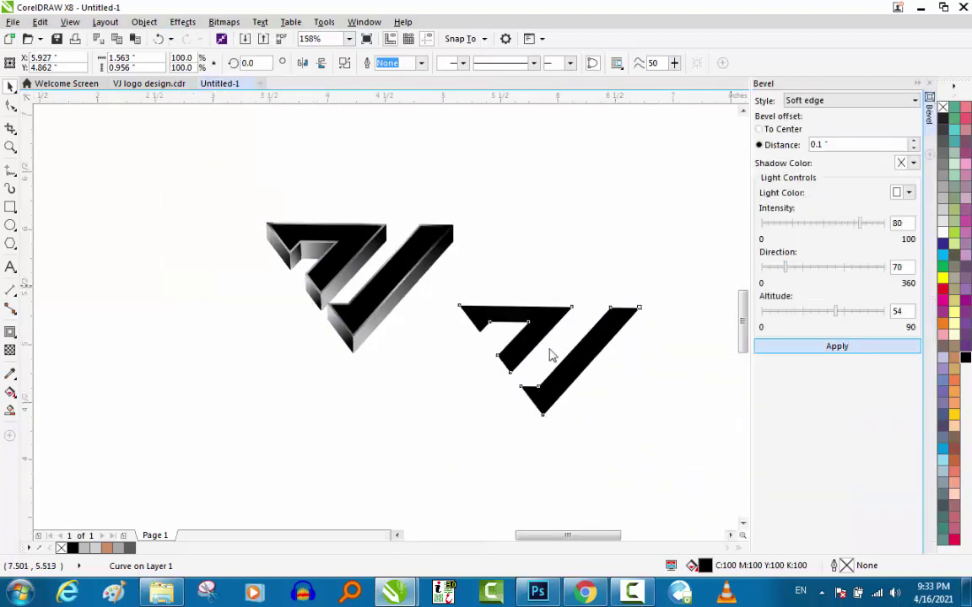
scroll(536, 346, up, 2)
drag(507, 249, 613, 367)
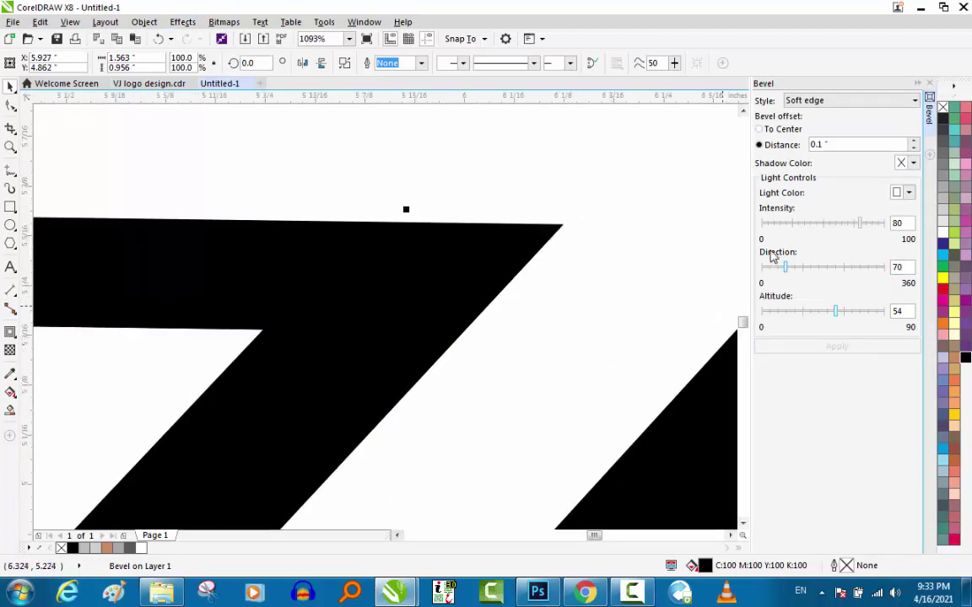
Step: Close the Bevel docker and move the flat black curve aside
click(929, 84)
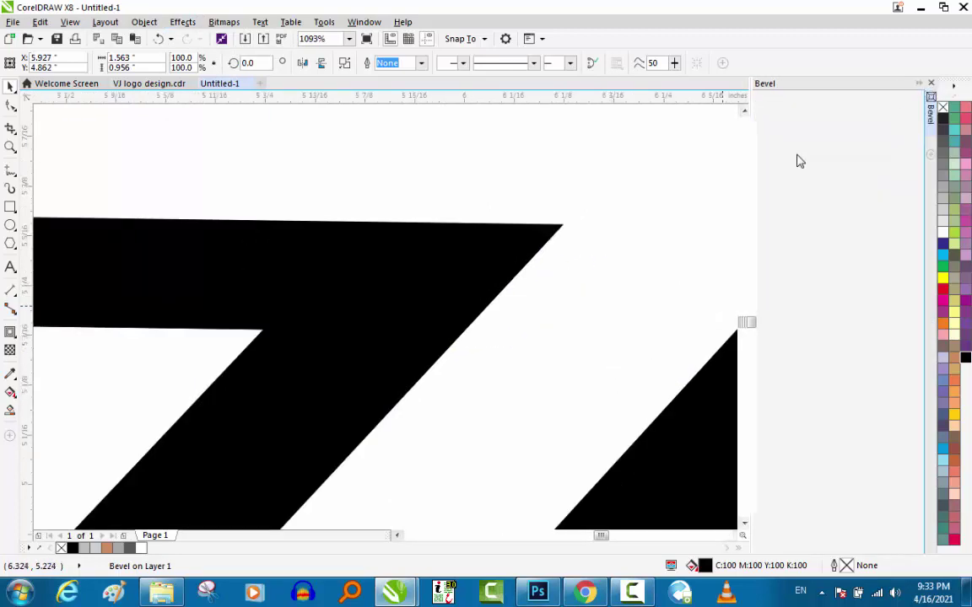
scroll(750, 164, down, 2)
scroll(622, 239, down, 3)
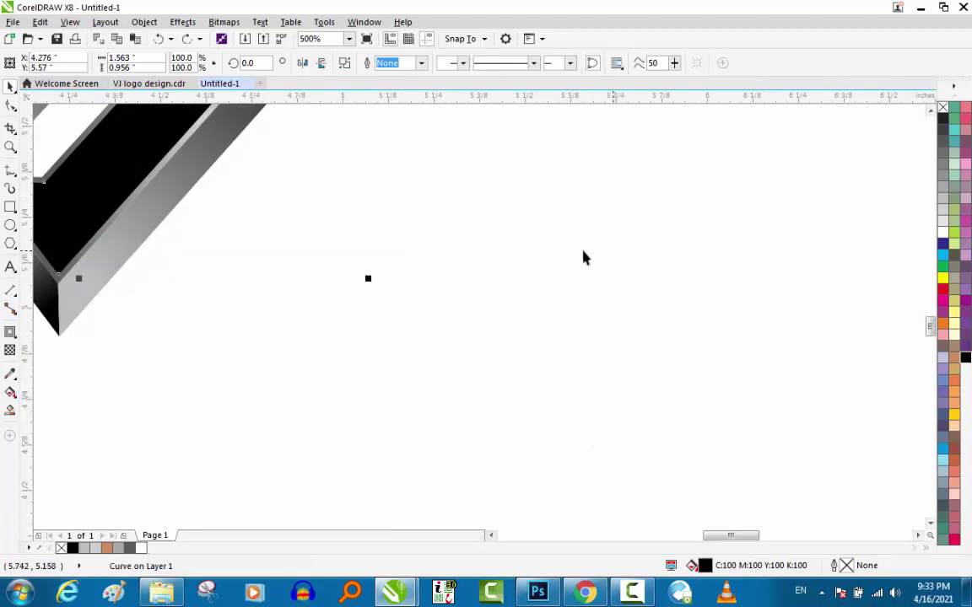
drag(382, 194, 536, 261)
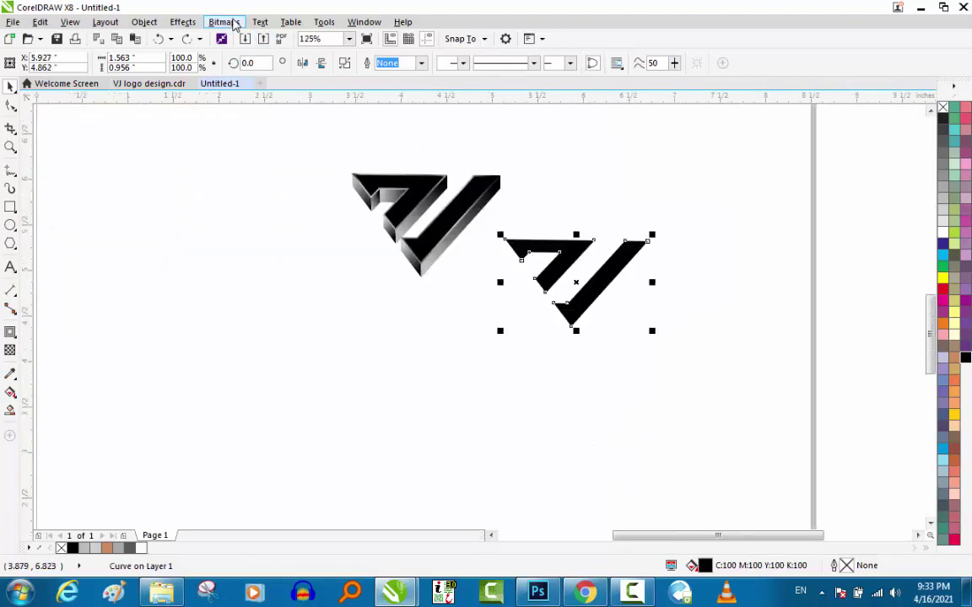
Step: Convert the flat black copy to a 300 dpi bitmap
click(226, 22)
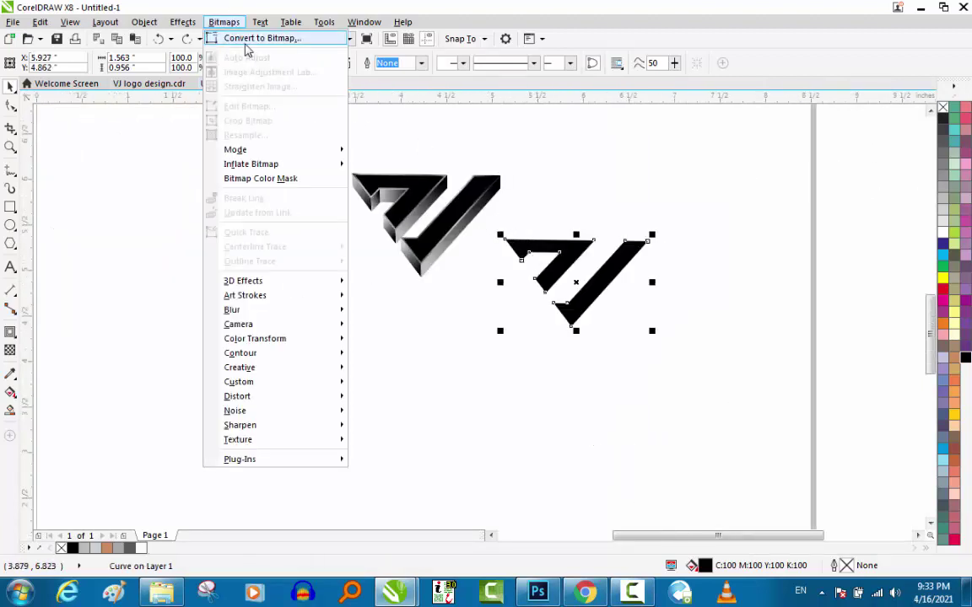
click(253, 37)
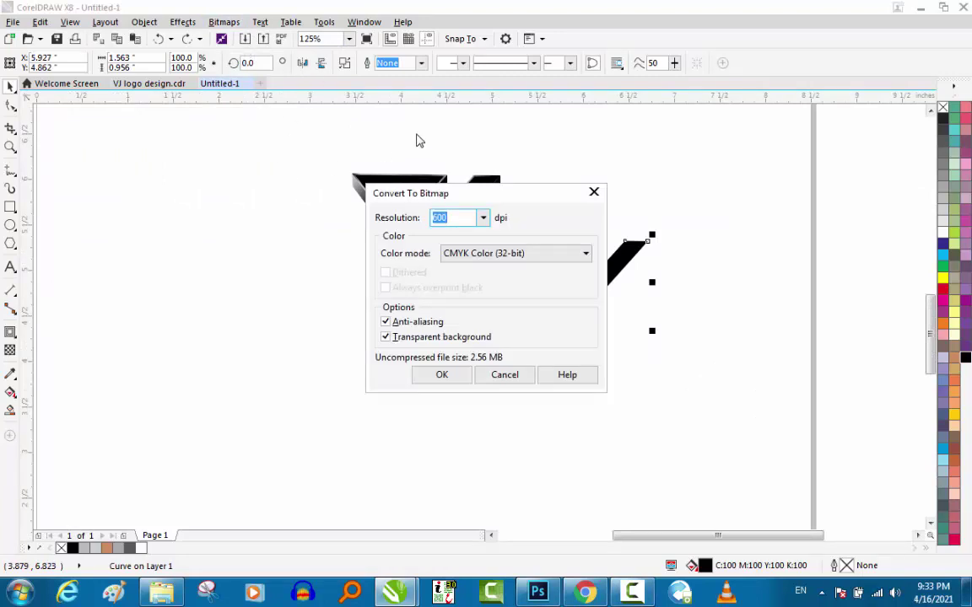
text(300)
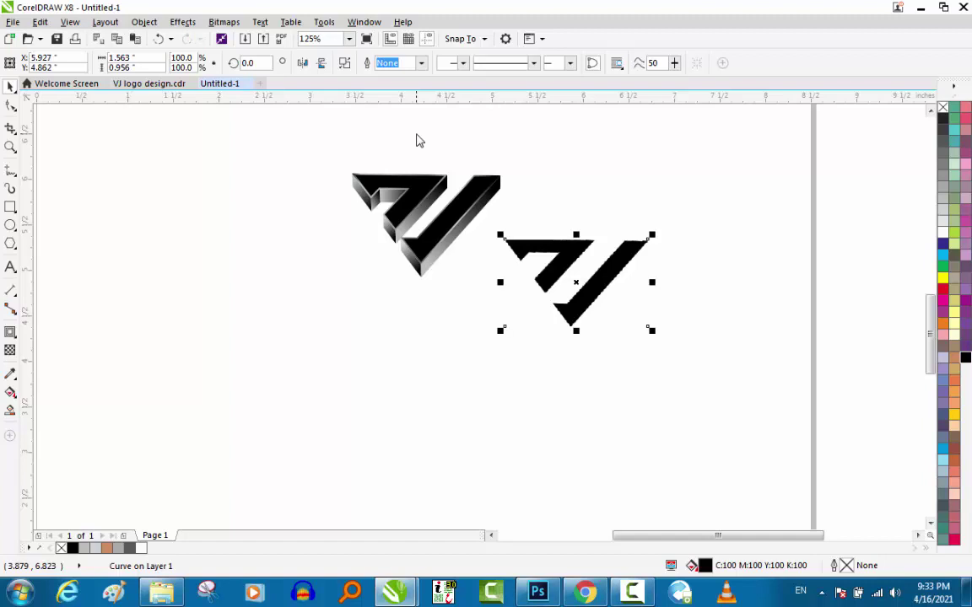
scroll(592, 258, up, 3)
scroll(561, 258, down, 2)
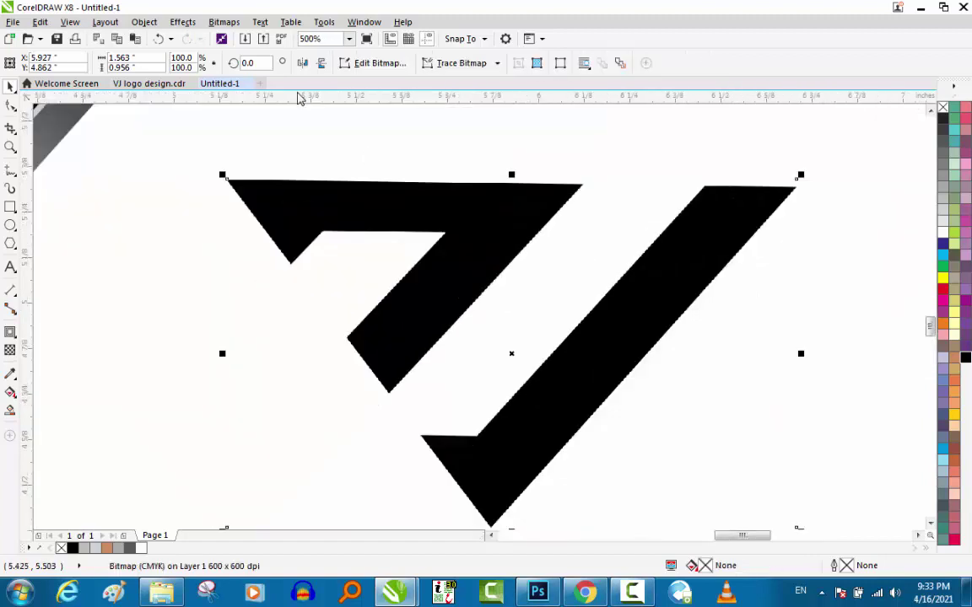
Step: Open the Plastic texture effect and cancel it without applying
click(224, 21)
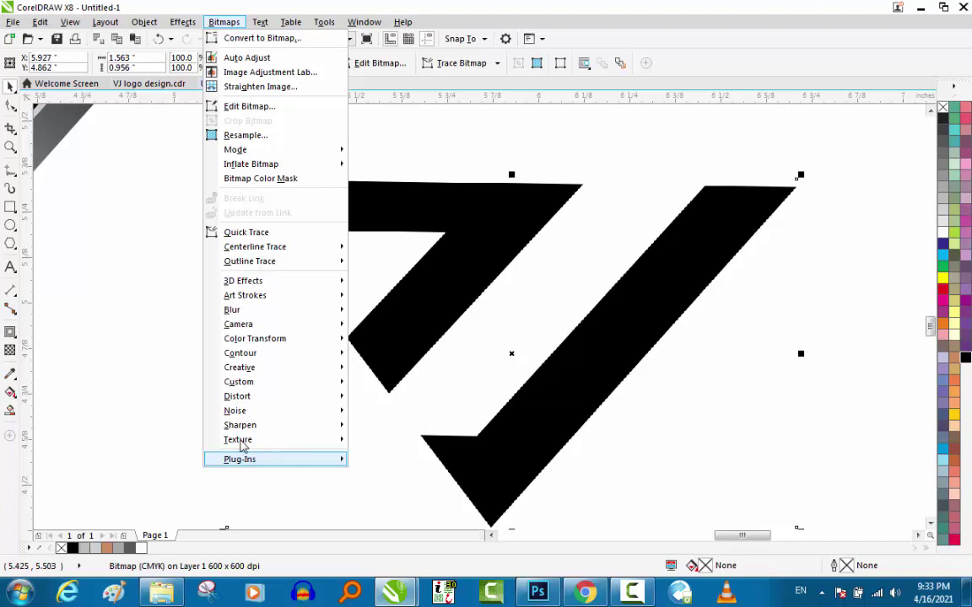
mouse_move(238, 440)
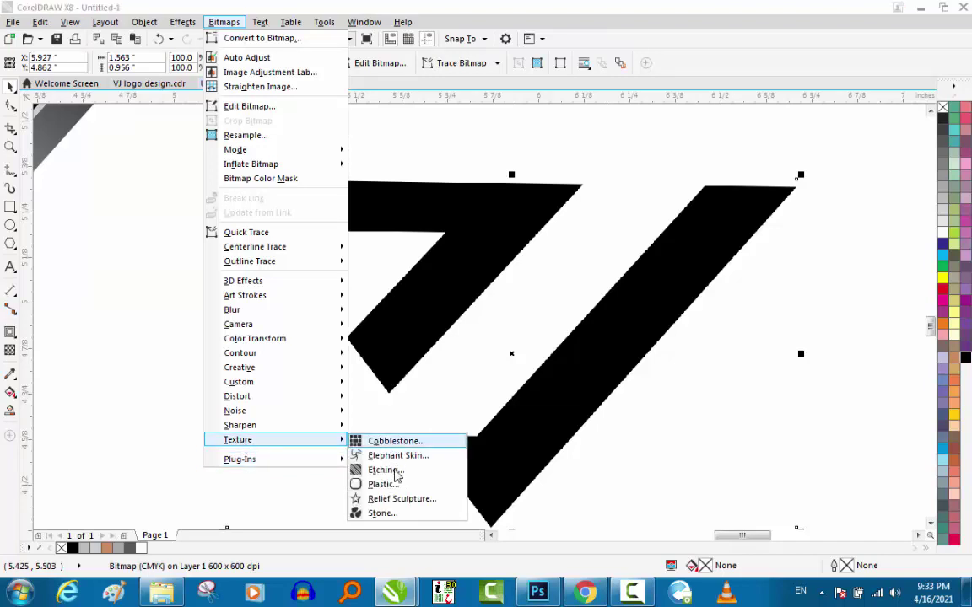
click(385, 497)
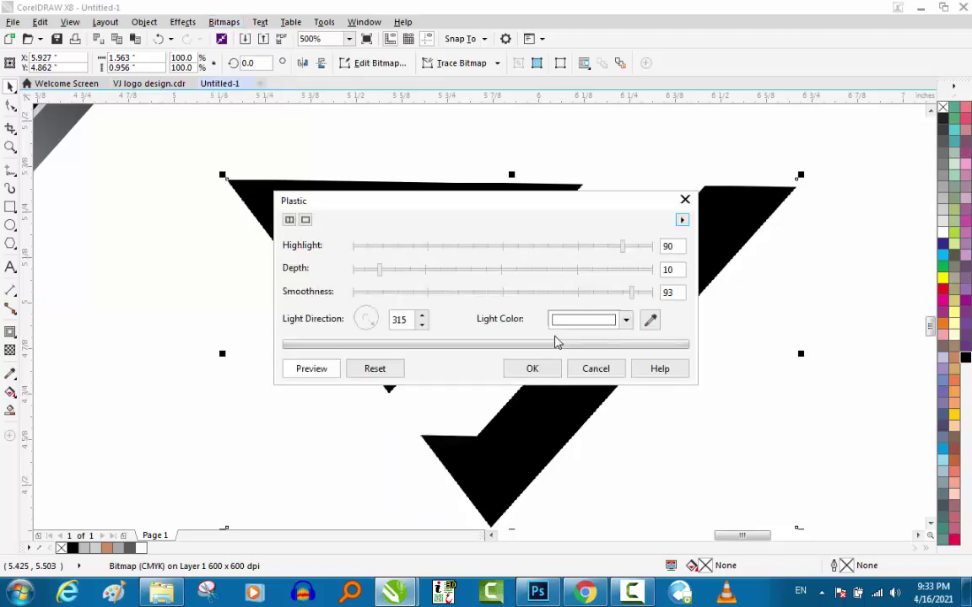
drag(497, 210, 240, 162)
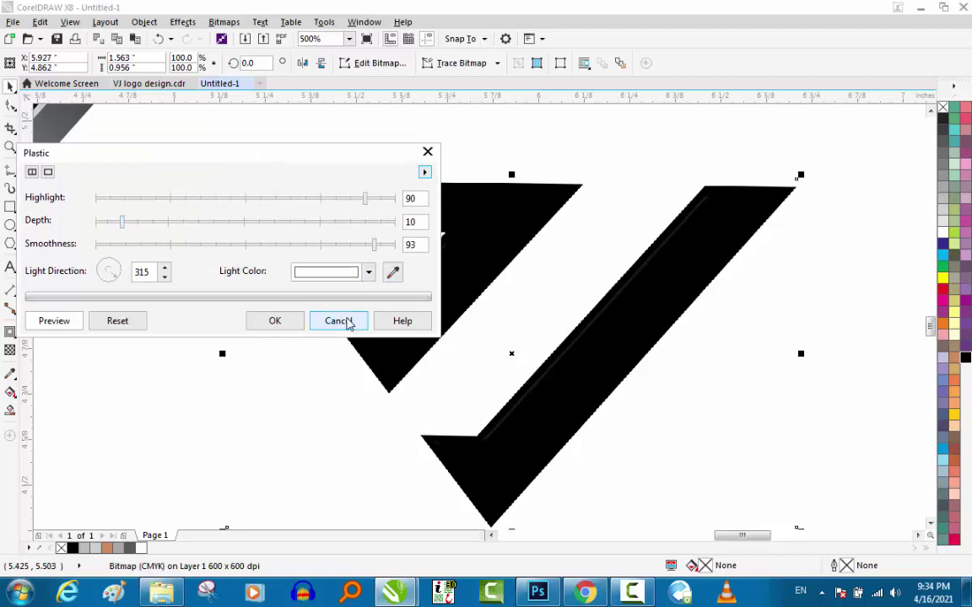
click(349, 321)
scroll(535, 292, down, 3)
Step: Convert the flat logo copy back to a curve, then to a 300 dpi bitmap
key(ctrl+q)
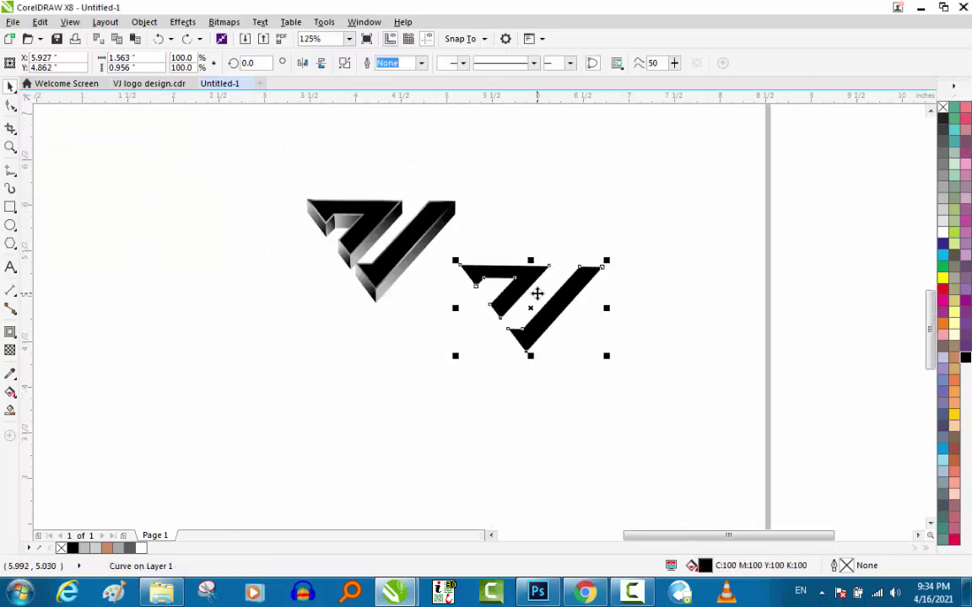
key(alt+b)
key(Return)
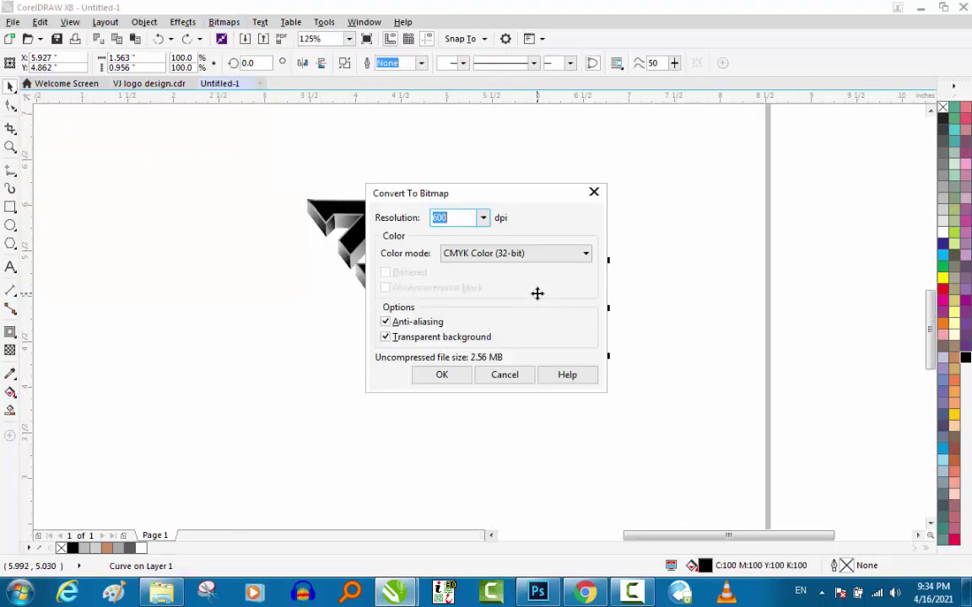
text(300)
key(Return)
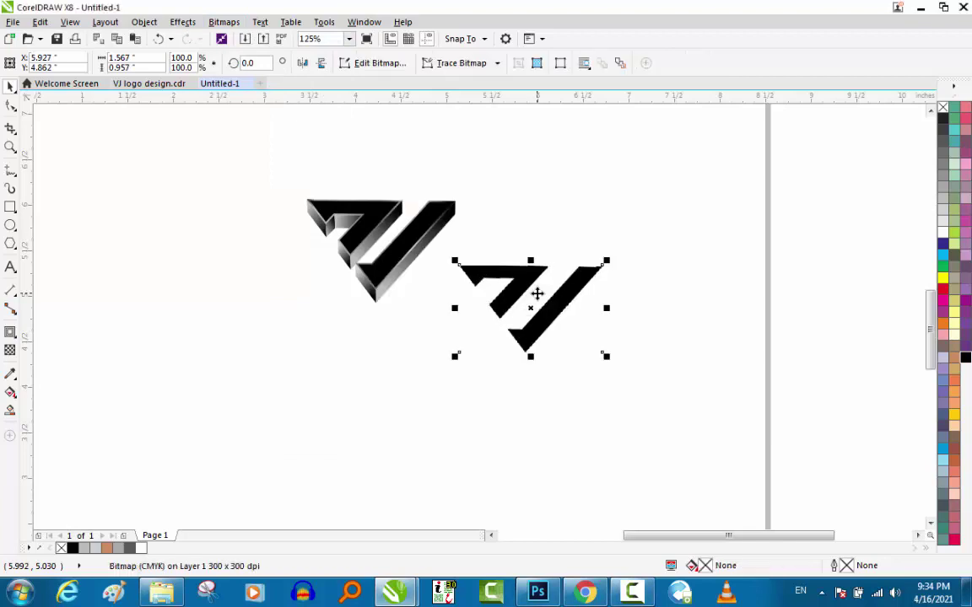
Step: Apply the Plastic texture with Smoothness raised to 98 to the bitmap
click(224, 21)
mouse_move(237, 439)
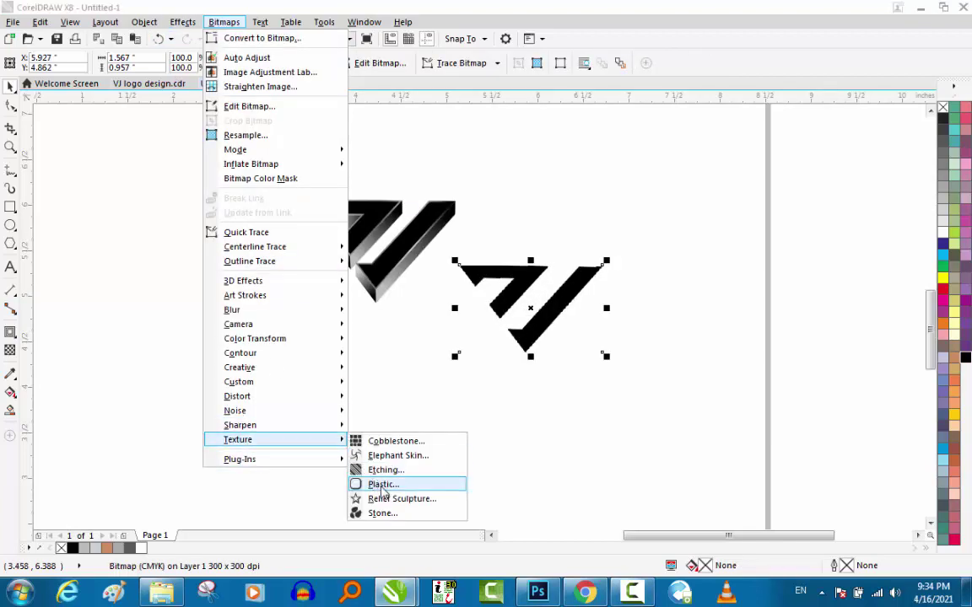
click(371, 484)
drag(564, 201, 317, 65)
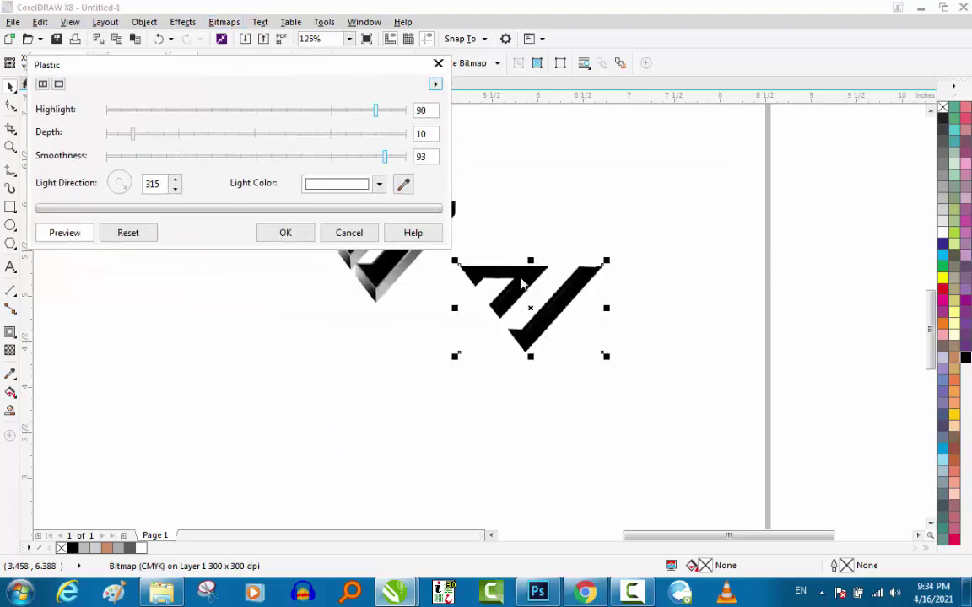
scroll(535, 297, up, 2)
scroll(583, 314, up, 1)
scroll(583, 314, down, 2)
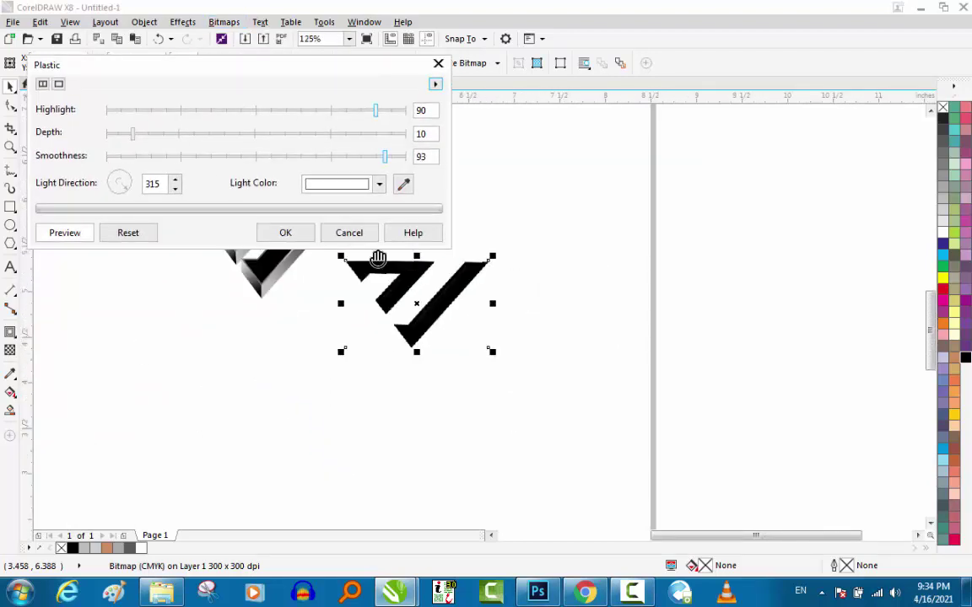
scroll(438, 309, up, 2)
scroll(616, 344, up, 2)
scroll(618, 342, down, 2)
scroll(618, 342, down, 2)
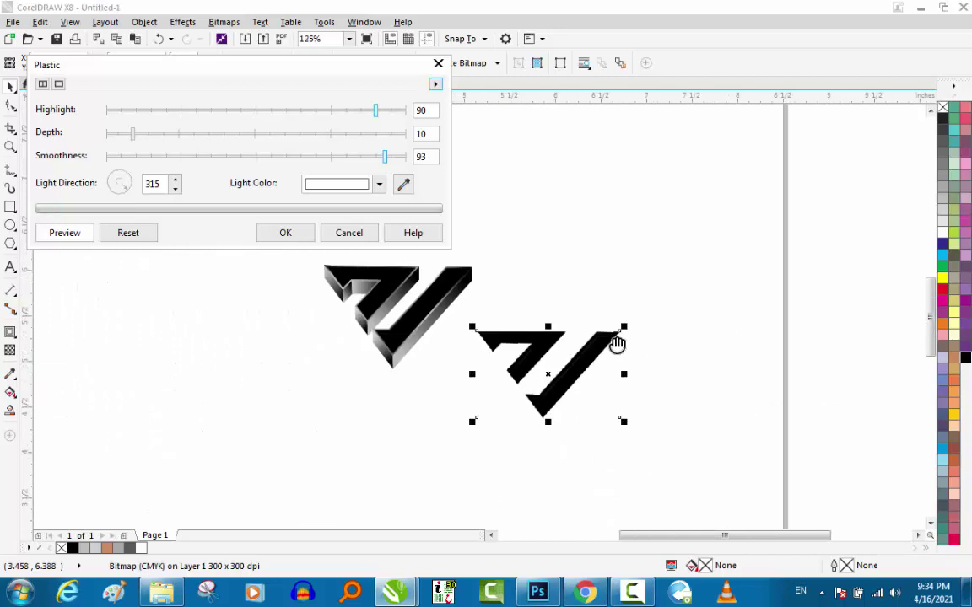
scroll(614, 342, up, 4)
scroll(515, 338, down, 2)
scroll(244, 299, up, 2)
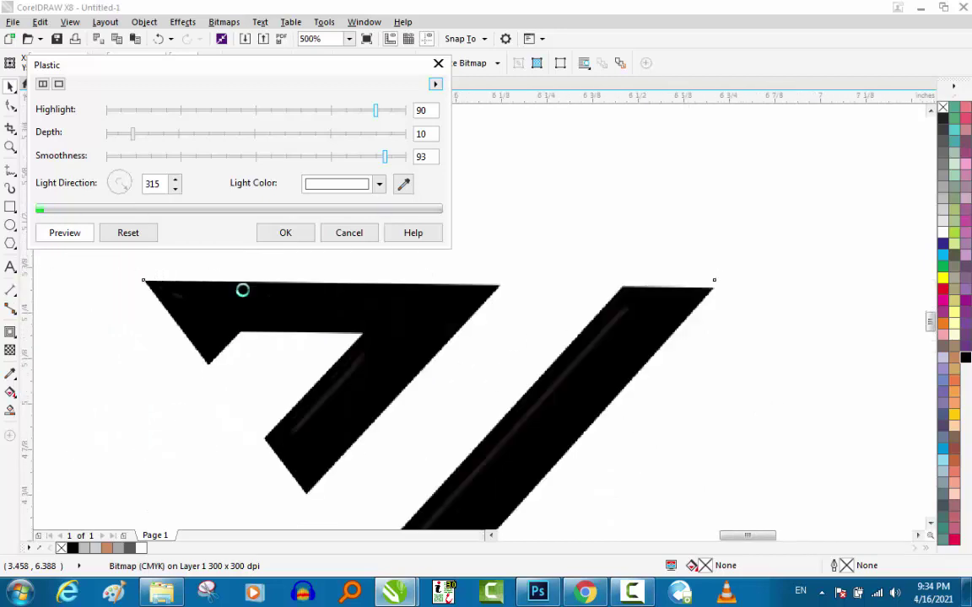
click(398, 157)
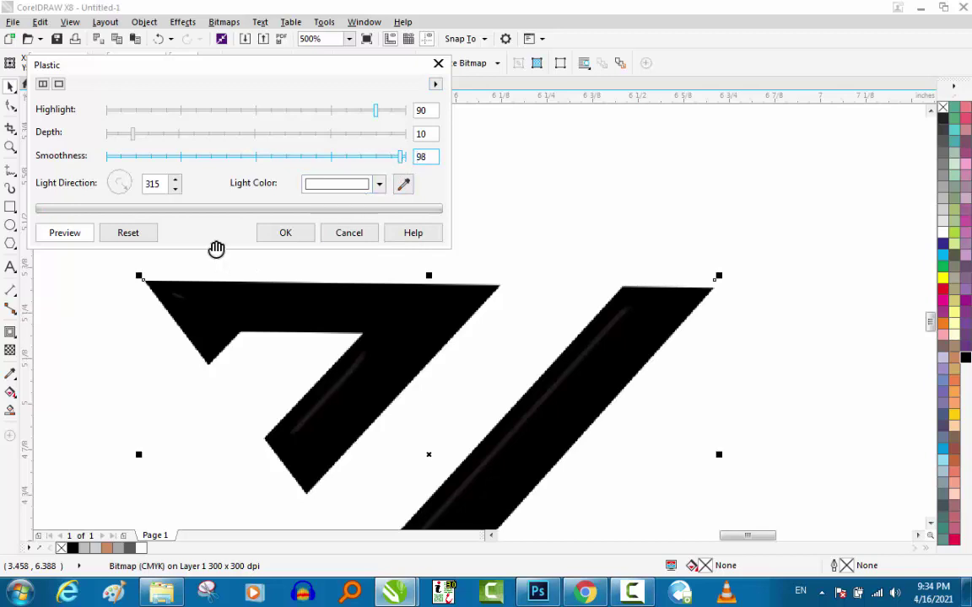
click(268, 236)
scroll(469, 376, down, 4)
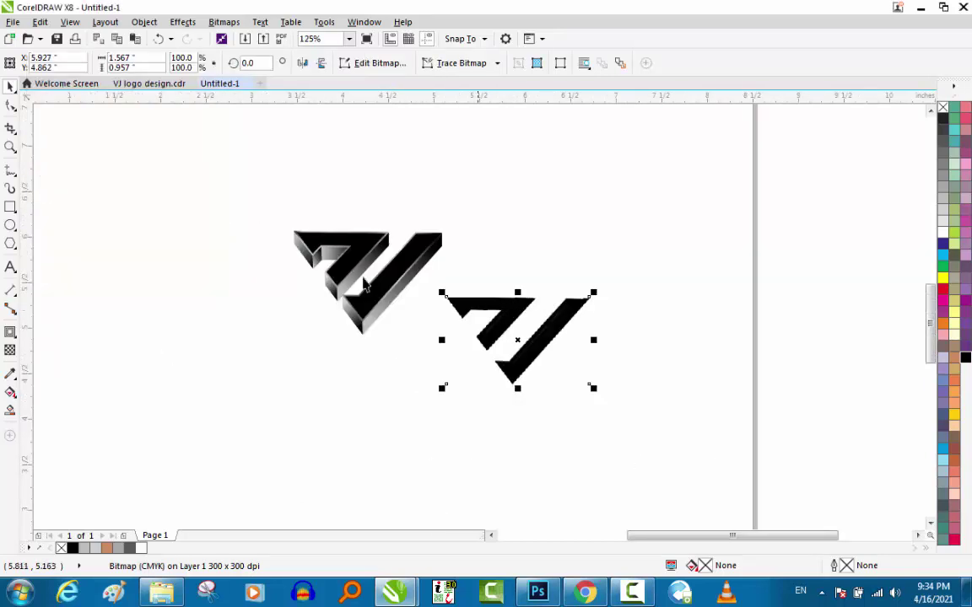
scroll(355, 270, up, 4)
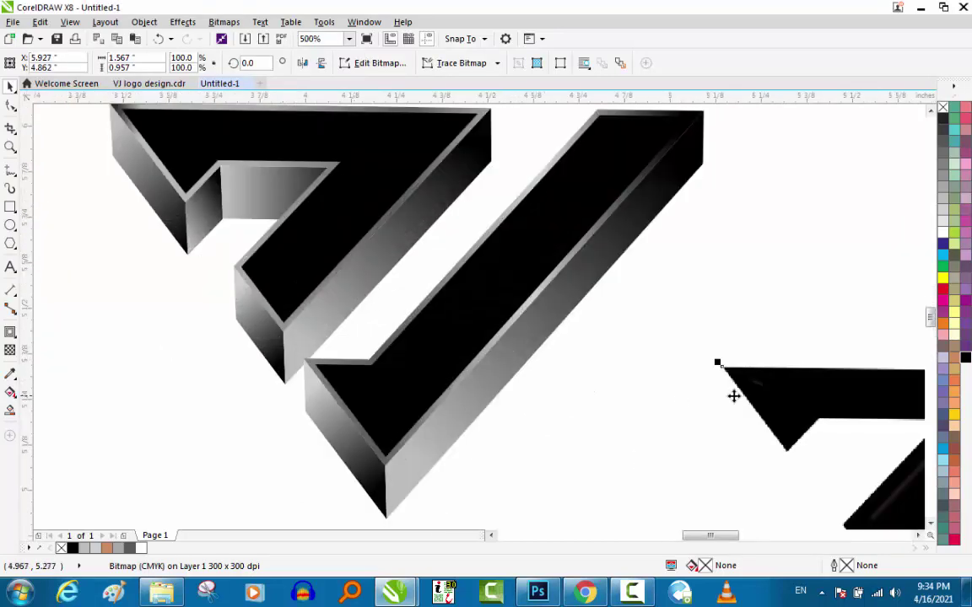
Step: PowerClip the plastic-textured bitmap inside the logo's black top faces
right_click(802, 394)
click(860, 192)
click(414, 382)
click(582, 377)
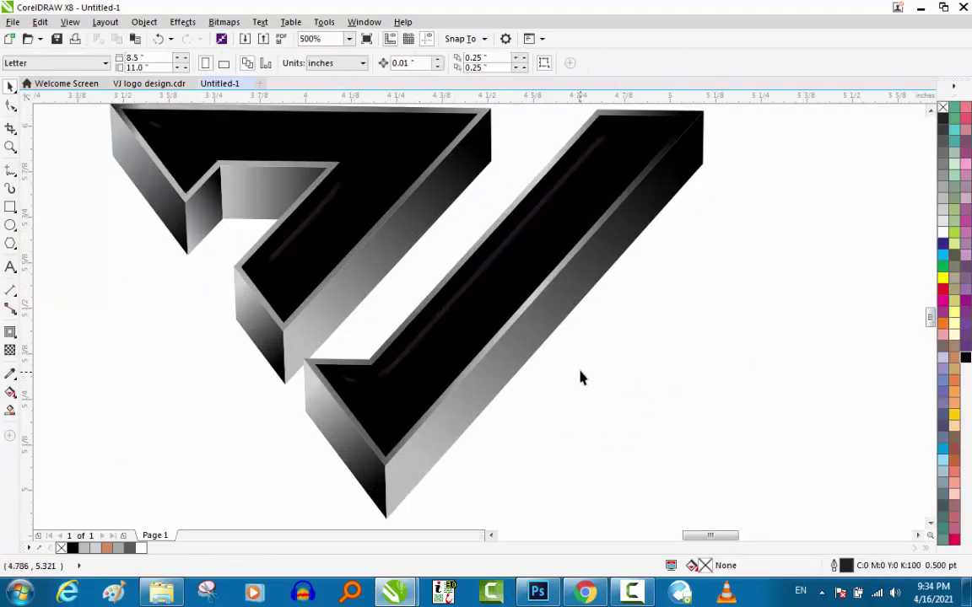
Step: Marquee-select all nine logo parts and group them
scroll(581, 377, down, 2)
key(F2)
drag(257, 466, 685, 167)
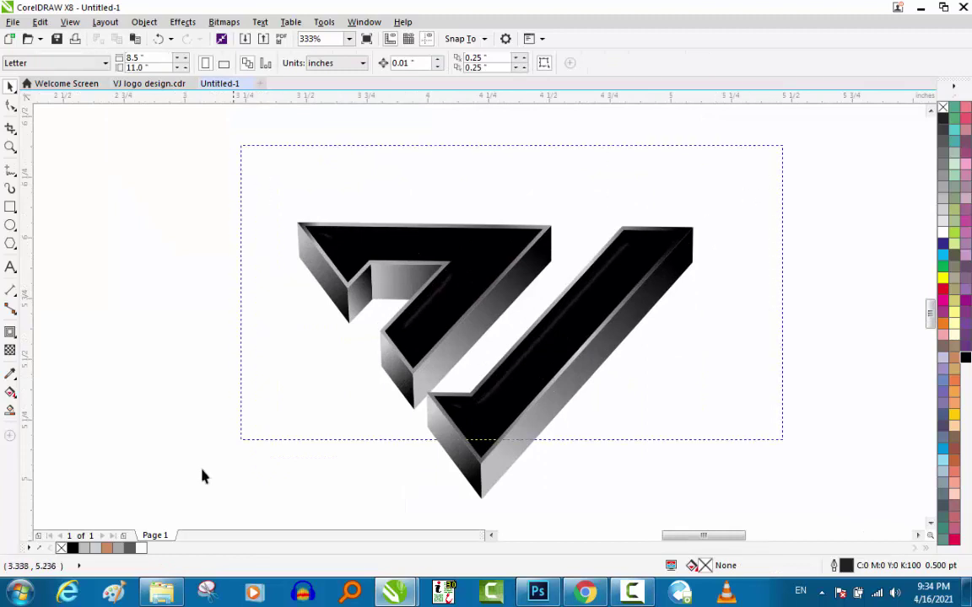
drag(781, 147, 206, 471)
key(shift+F2)
key(Escape)
scroll(512, 334, down, 3)
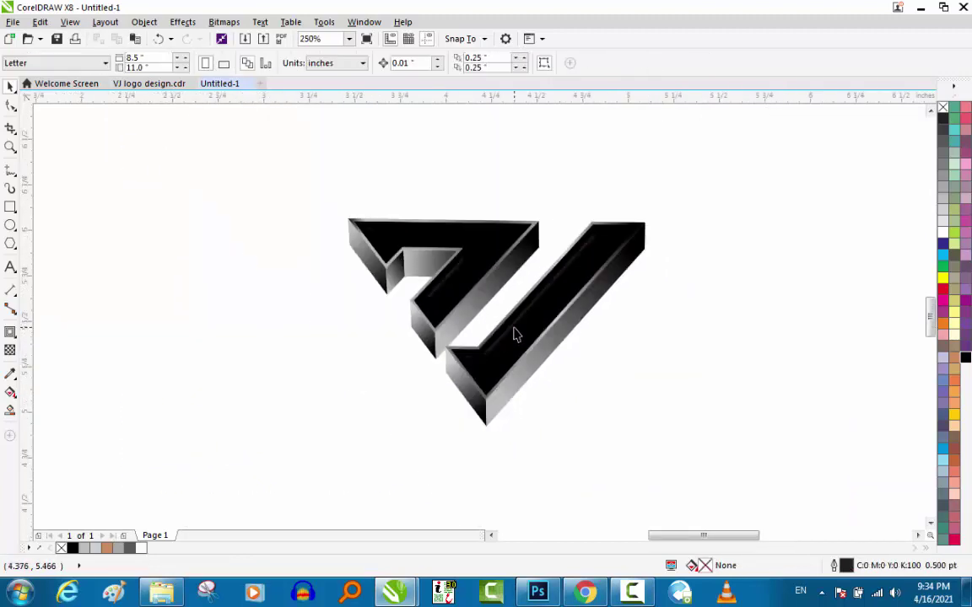
drag(740, 159, 137, 388)
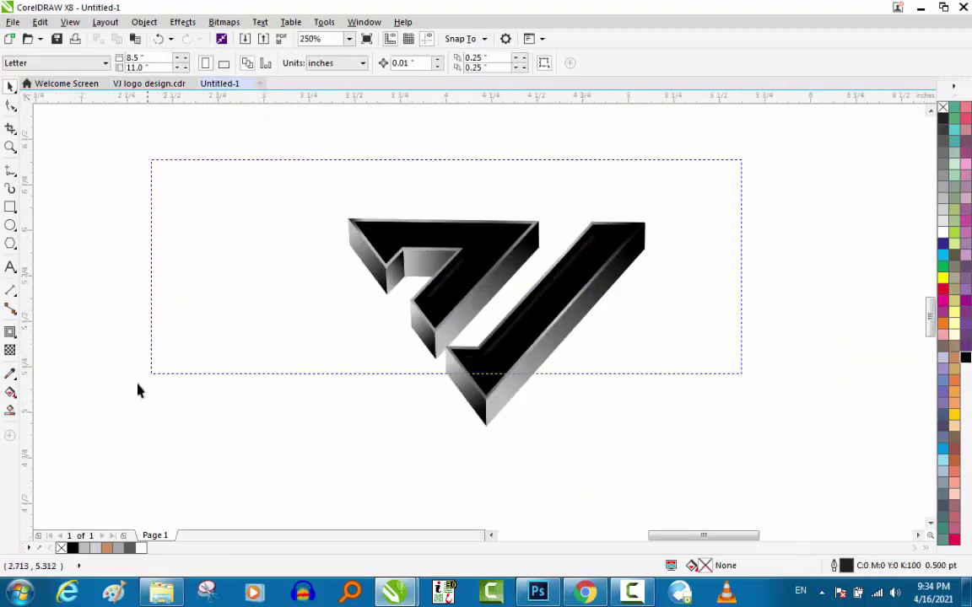
key(ctrl+g)
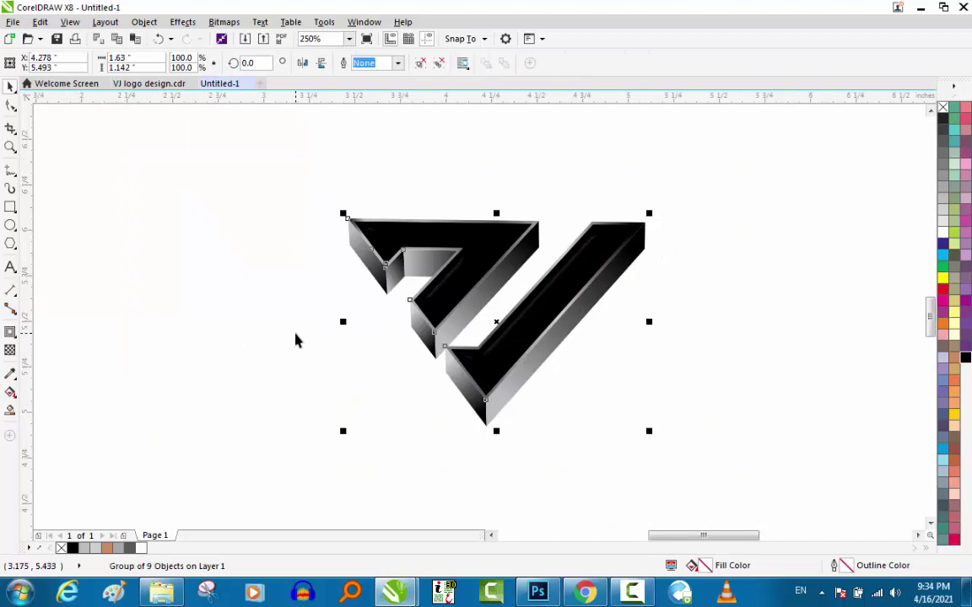
Step: Leave a copy of the logo group slightly lower and convert it to a 600 dpi bitmap
drag(478, 260, 477, 297)
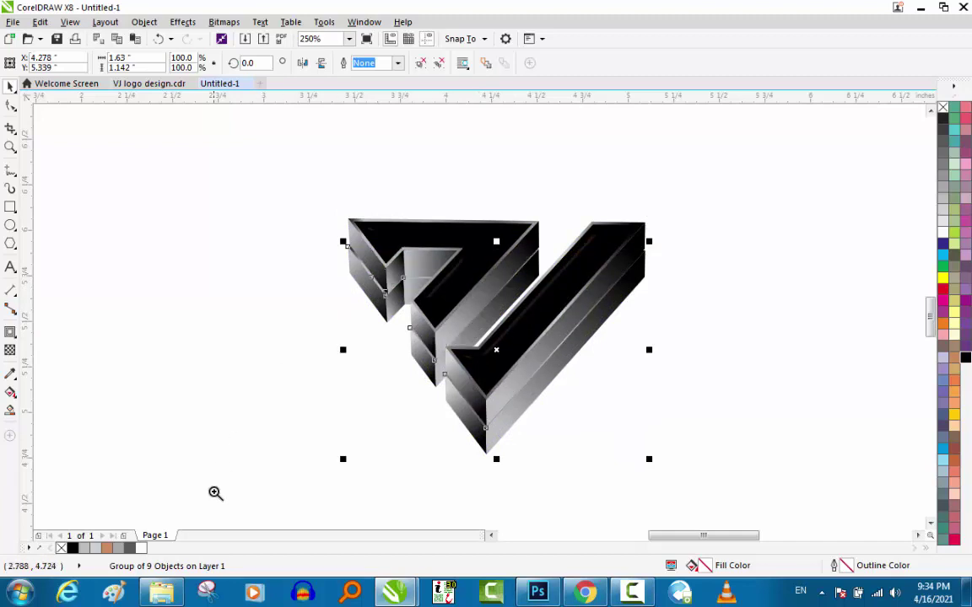
scroll(258, 360, up, 1)
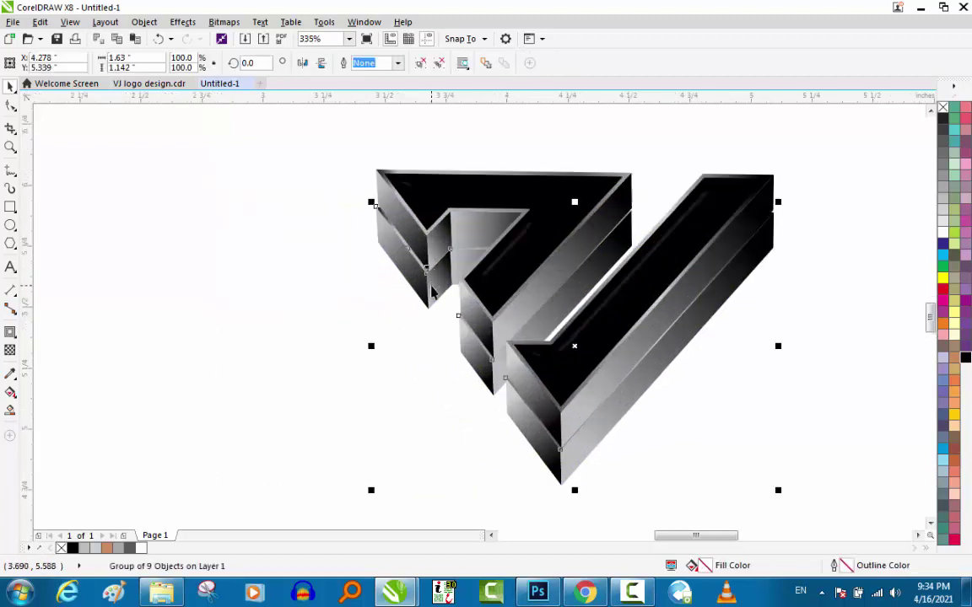
key(alt+b)
key(Return)
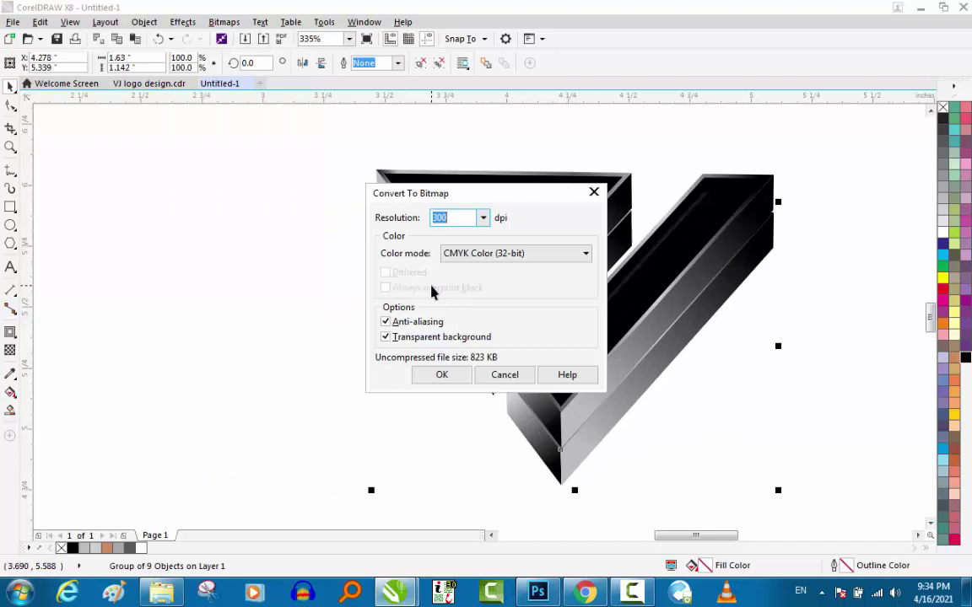
text(600)
key(Return)
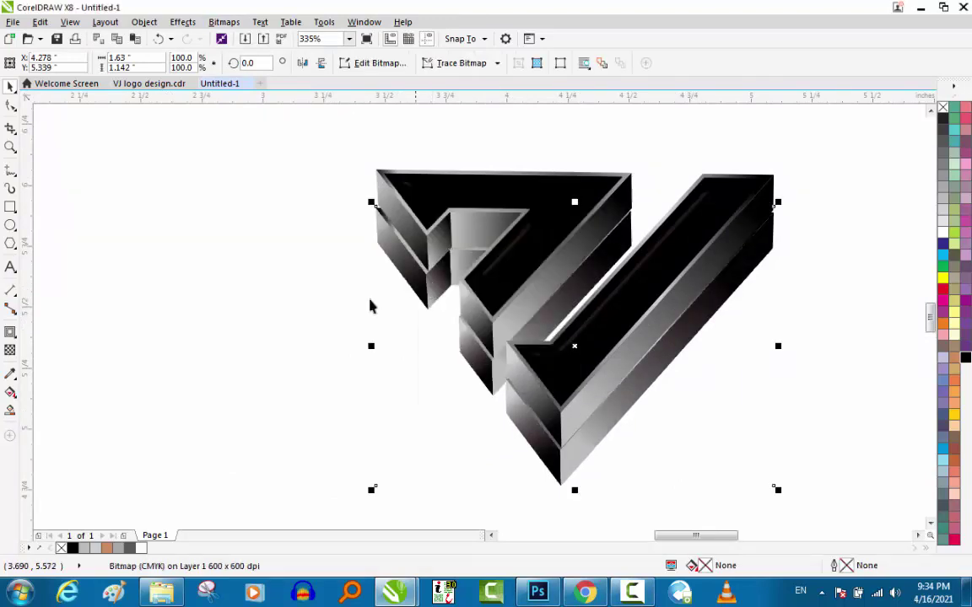
Step: Give the lower 600 dpi bitmap copy uniform transparency of 85 and deselect it
click(10, 332)
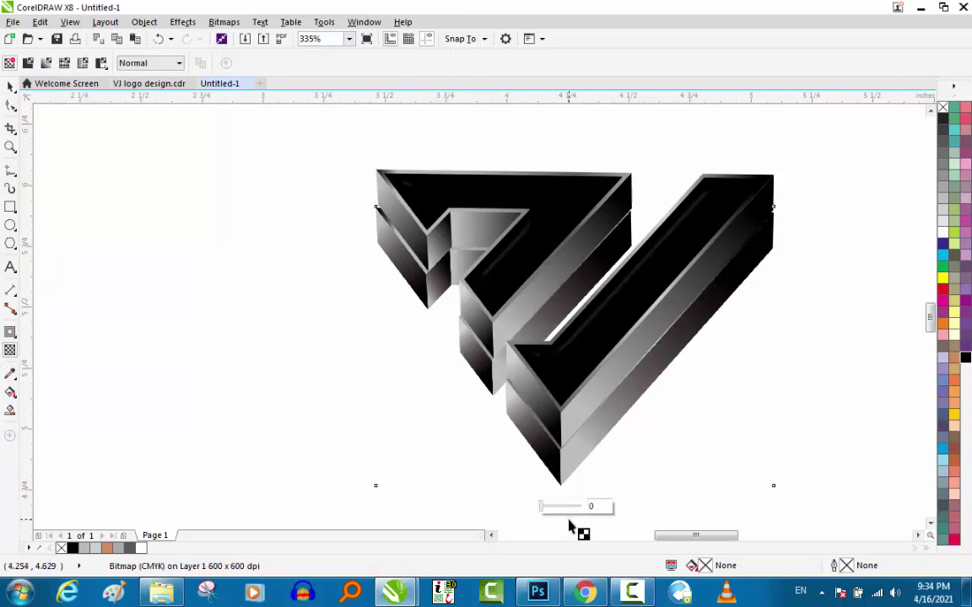
click(564, 506)
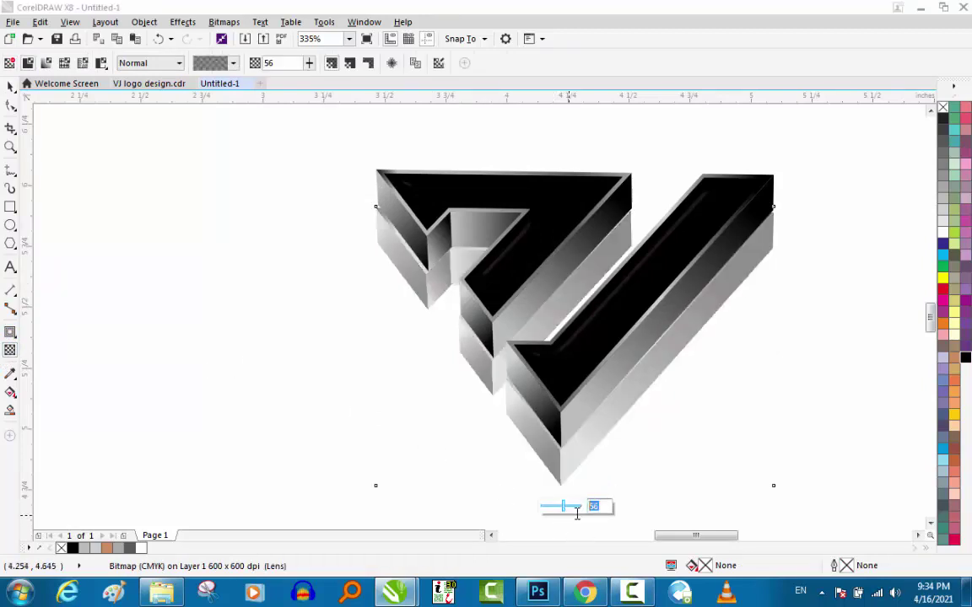
text(8)
key(Return)
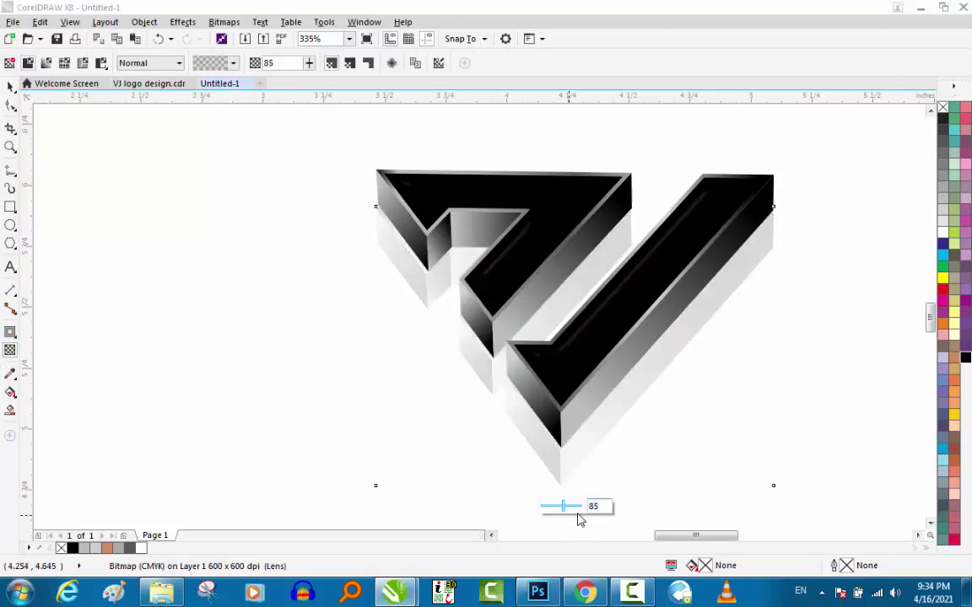
click(10, 87)
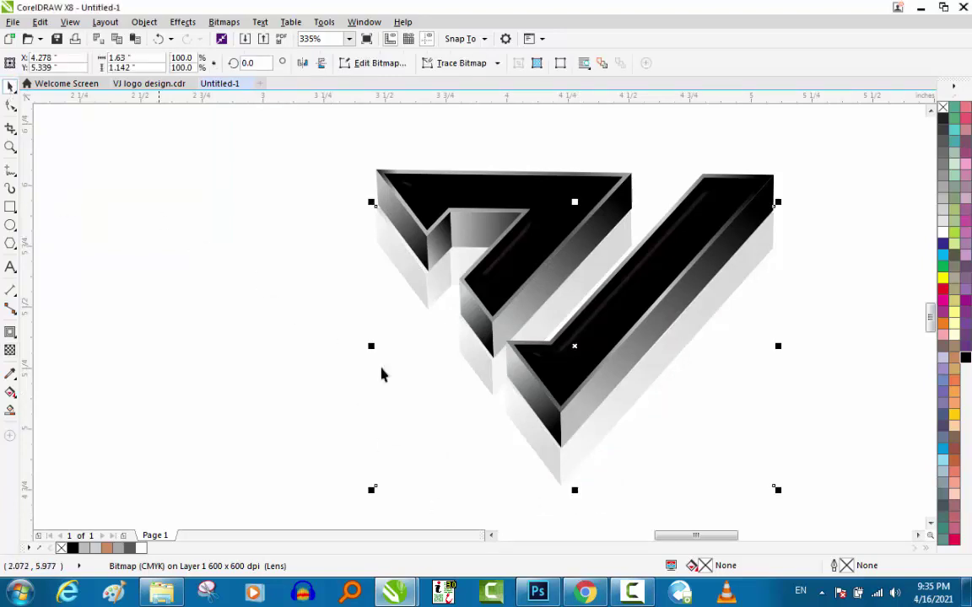
click(310, 281)
scroll(310, 281, down, 3)
drag(262, 156, 581, 411)
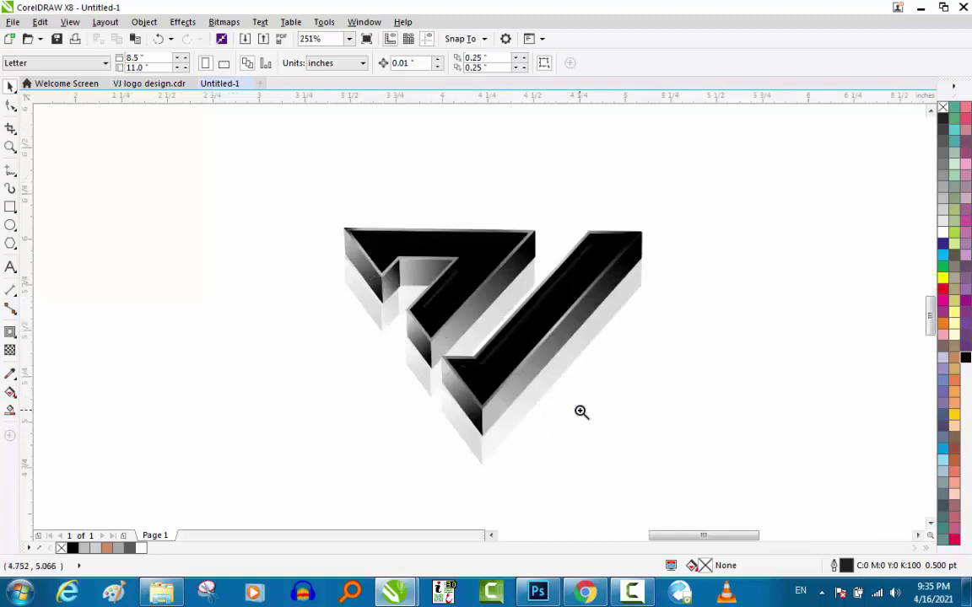
key(F9)
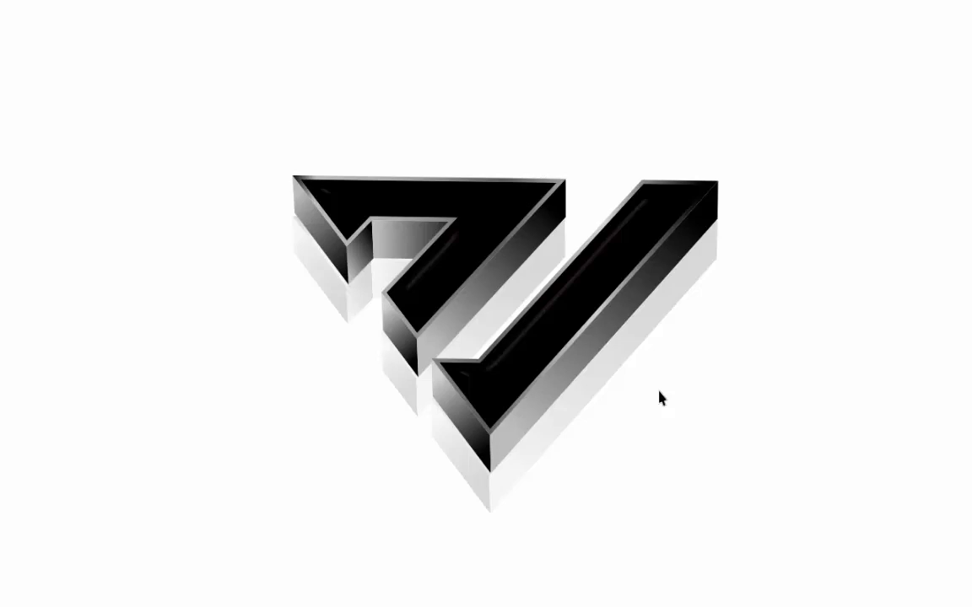
click(659, 398)
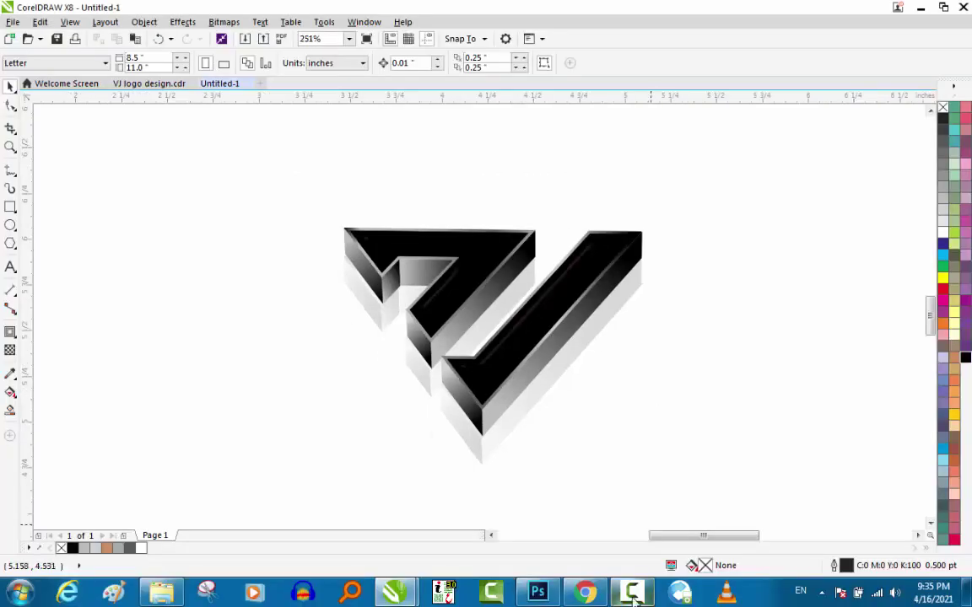